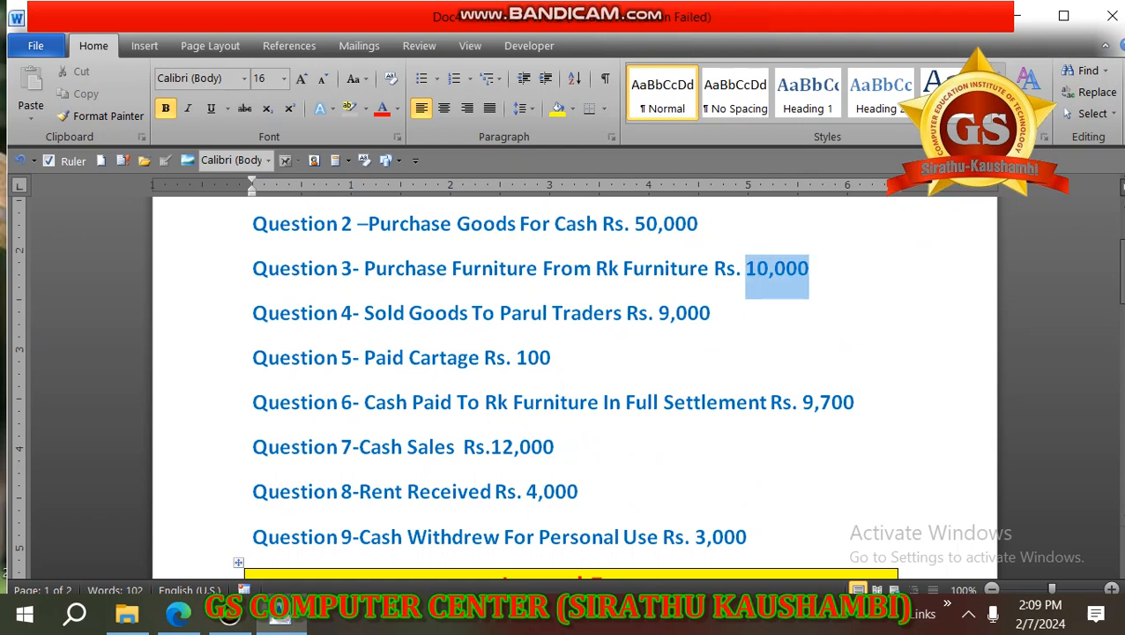
# Review the Question 3 furniture purchase and enter the date "3-Feb -2024" in the next empty row of the journal table
pyautogui.click(592, 269)
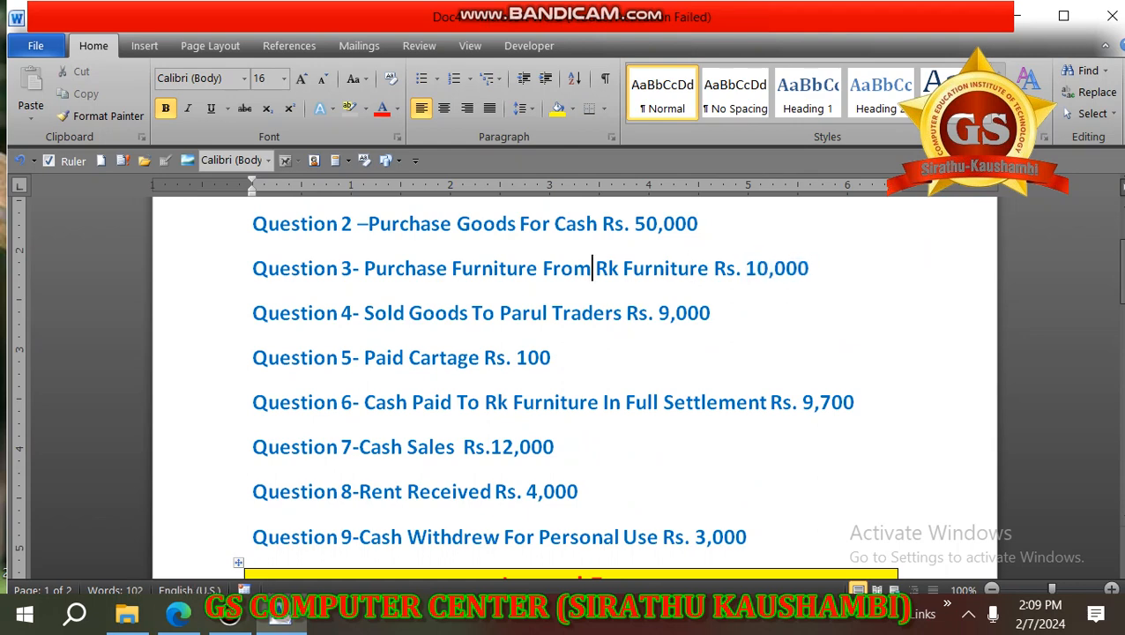
pyautogui.moveTo(364, 269); pyautogui.dragTo(542, 268)
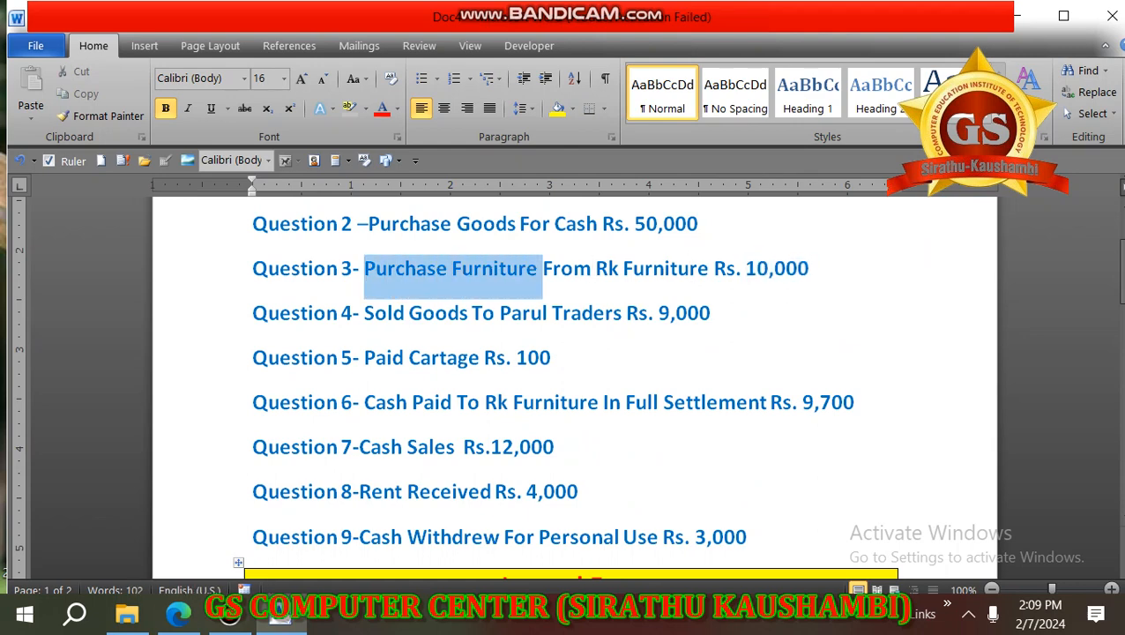
pyautogui.click(497, 269)
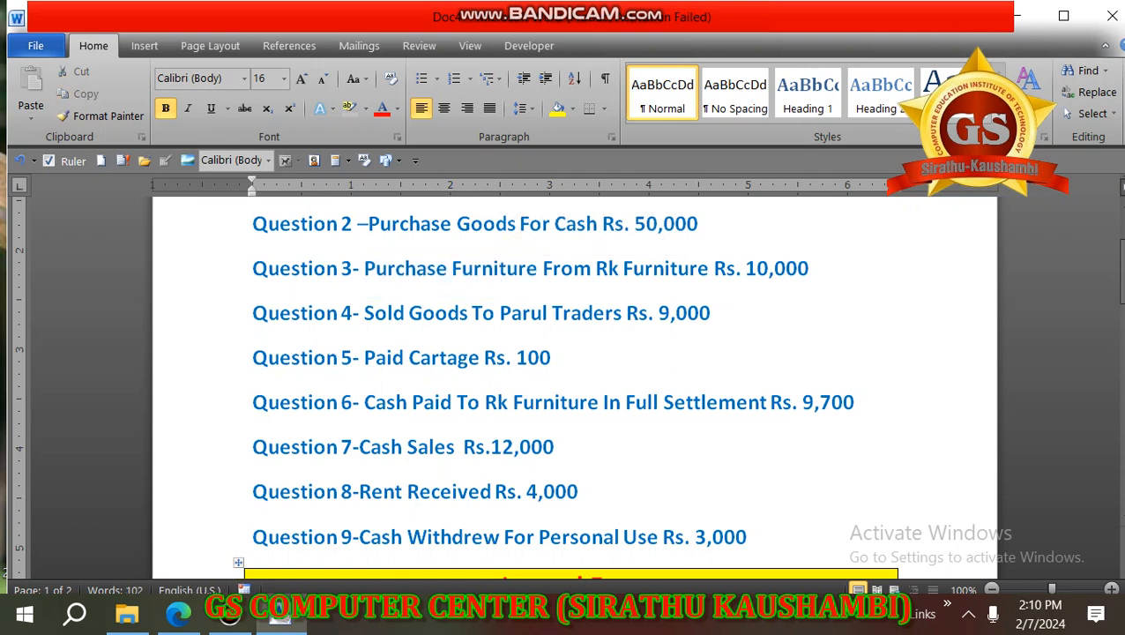
pyautogui.moveTo(591, 269); pyautogui.dragTo(712, 269)
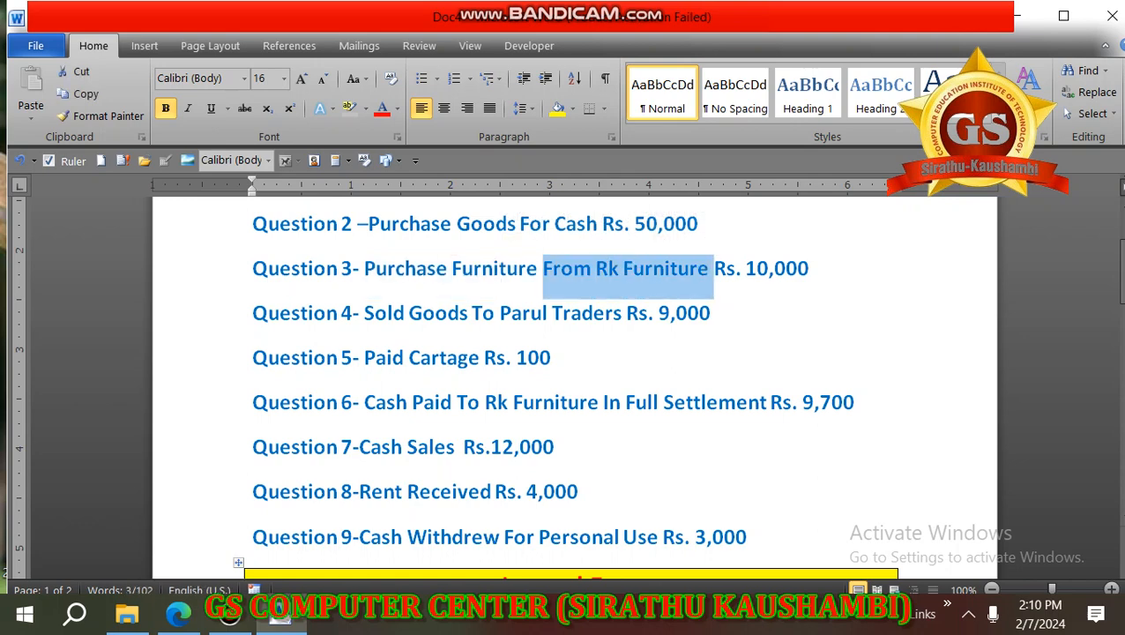
pyautogui.scroll(-6, 573, 379)
pyautogui.scroll(-2, 573, 379)
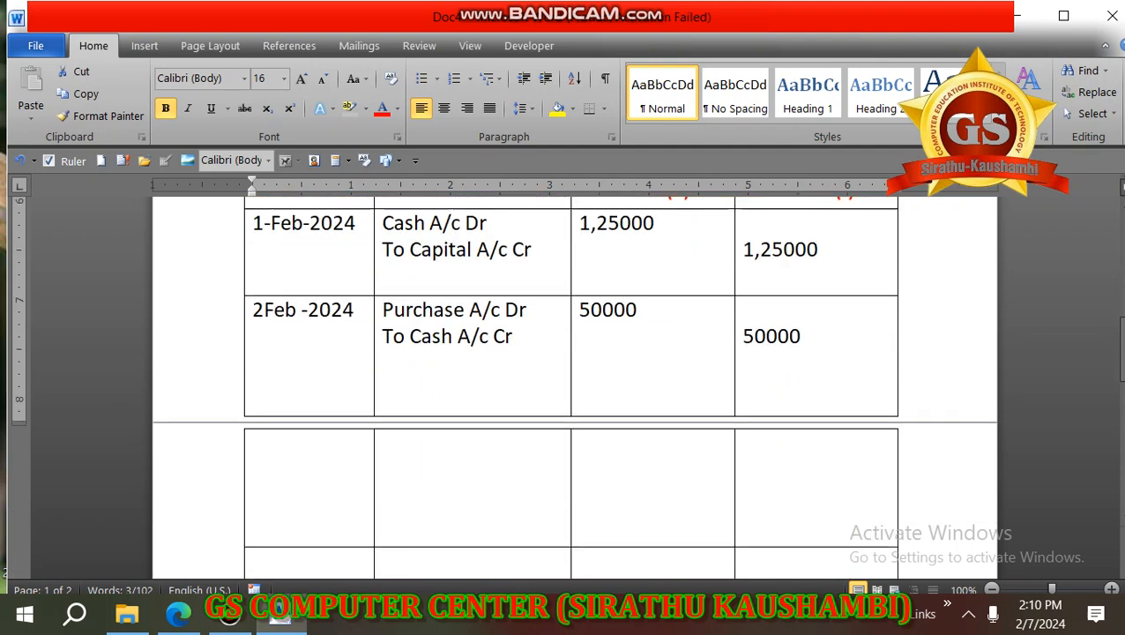
pyautogui.click(253, 443)
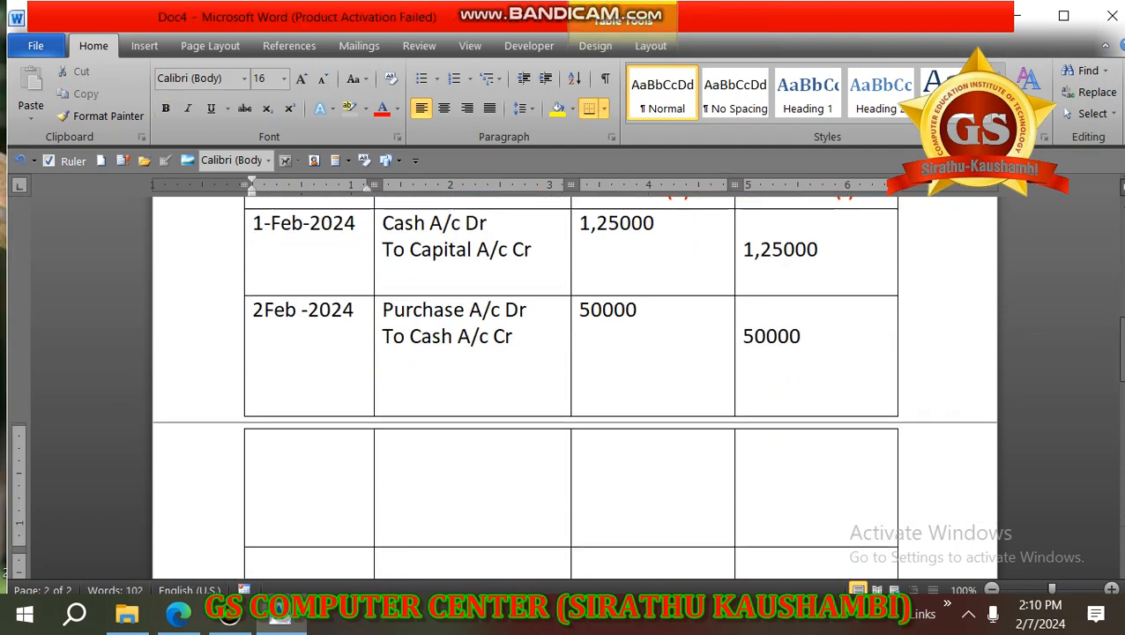
pyautogui.write('3-Feb -2024')
pyautogui.press('Tab')
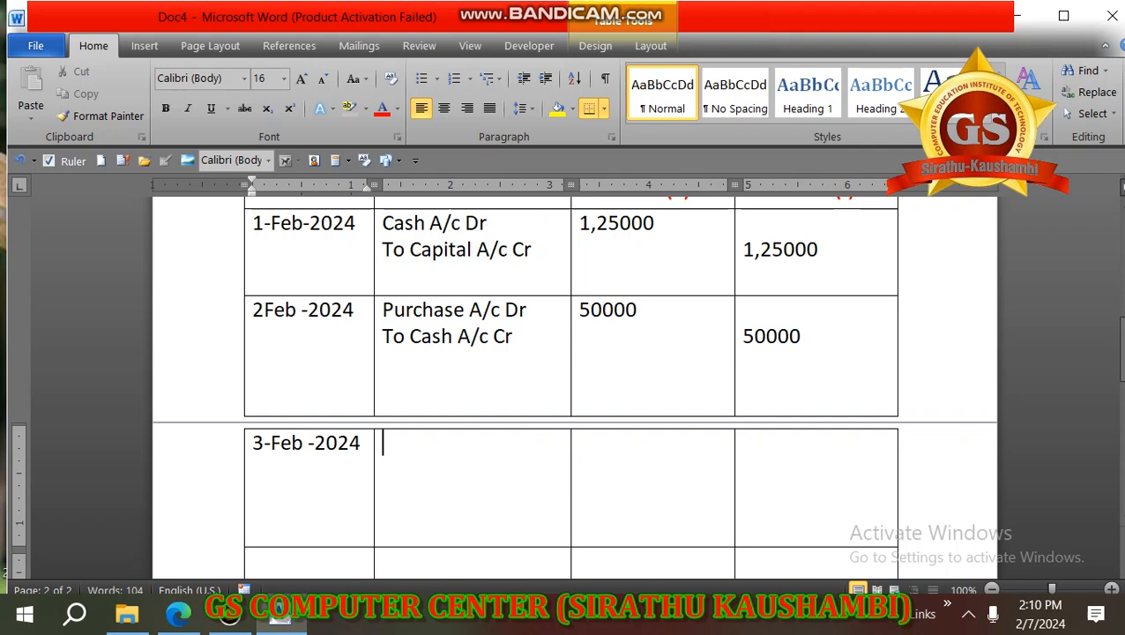
# Write "Furniture A/c Dr" as the debit line in the Particular cell of the 3-Feb entry
pyautogui.write('F')
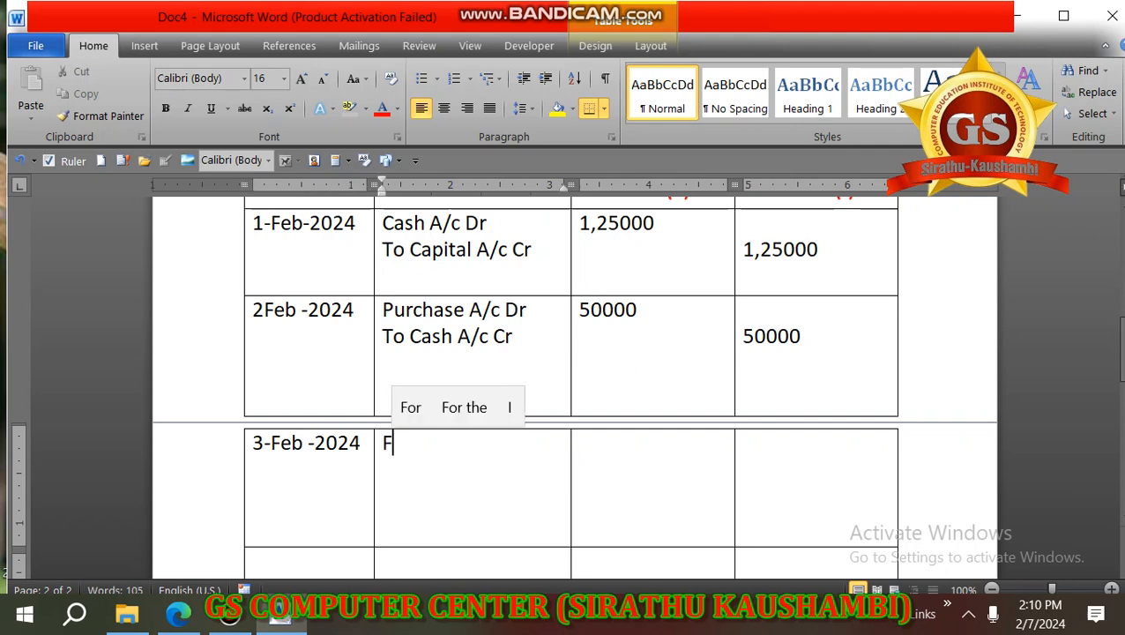
pyautogui.write('urniture ')
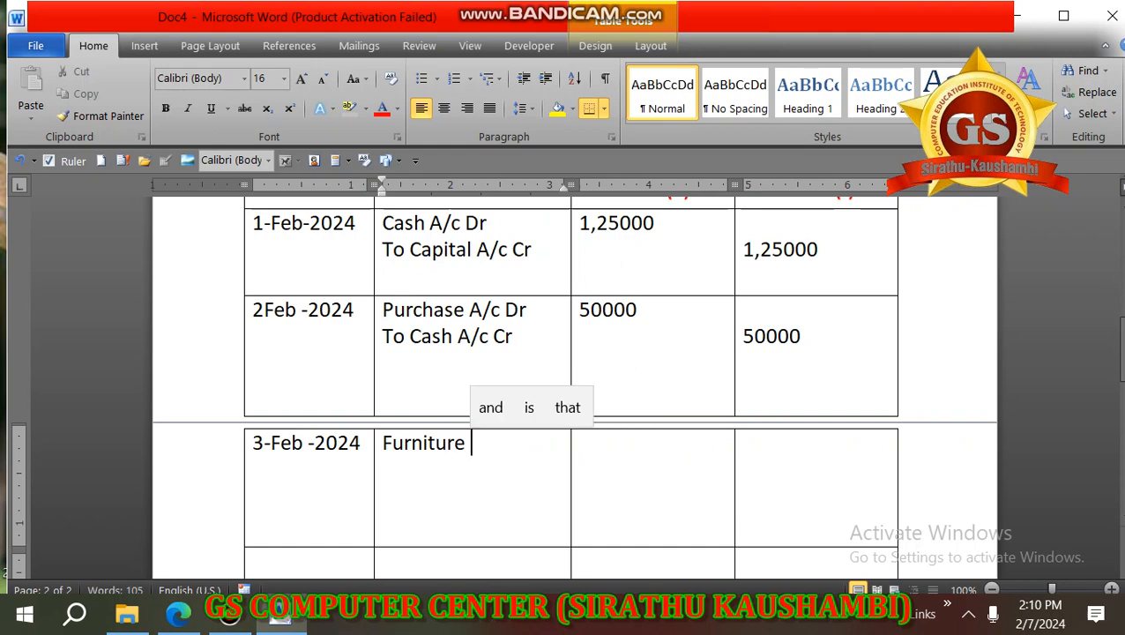
pyautogui.write('A/c ')
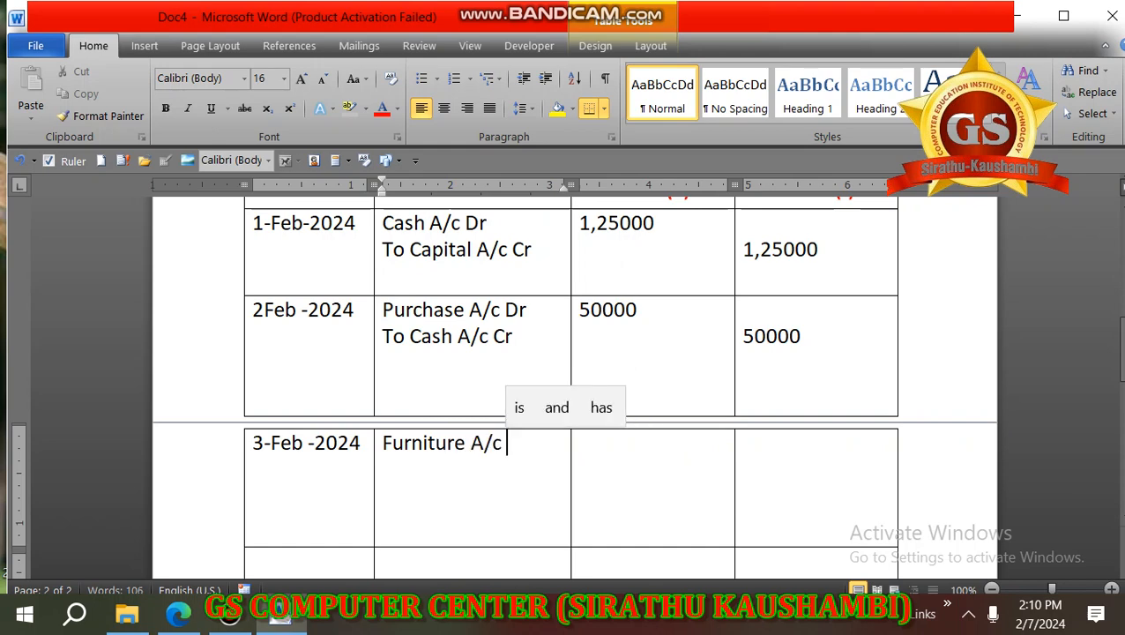
pyautogui.write('Dr')
pyautogui.press('Return')
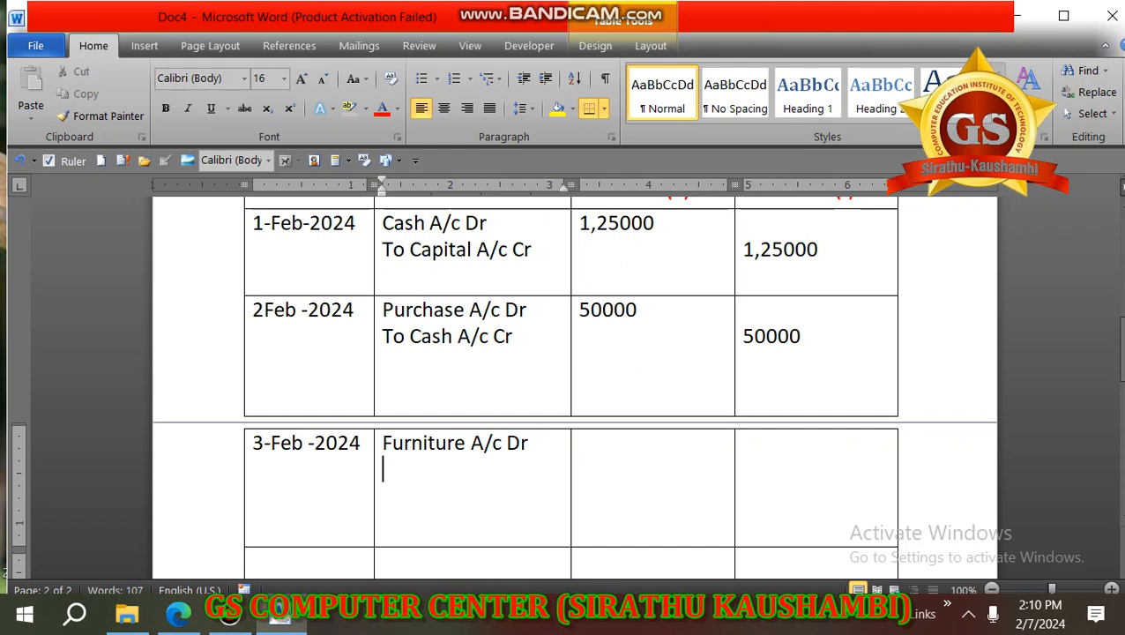
# Add the credit line "To R.K Funiture A/c Cr" below the debit line of the 3-Feb entry
pyautogui.write('To R')
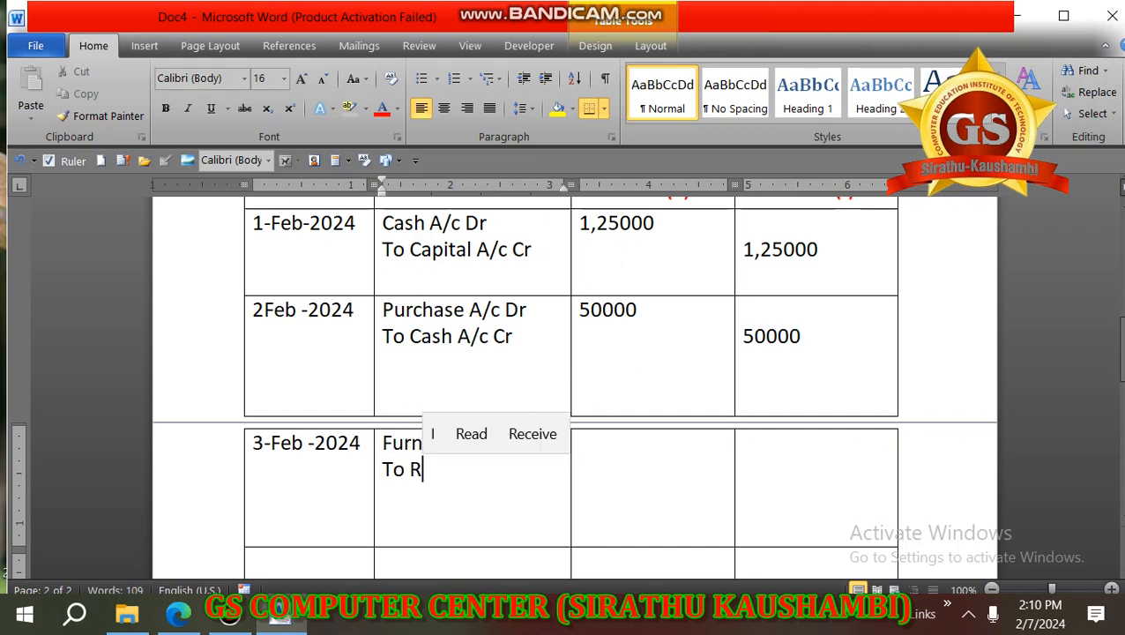
pyautogui.write('.K')
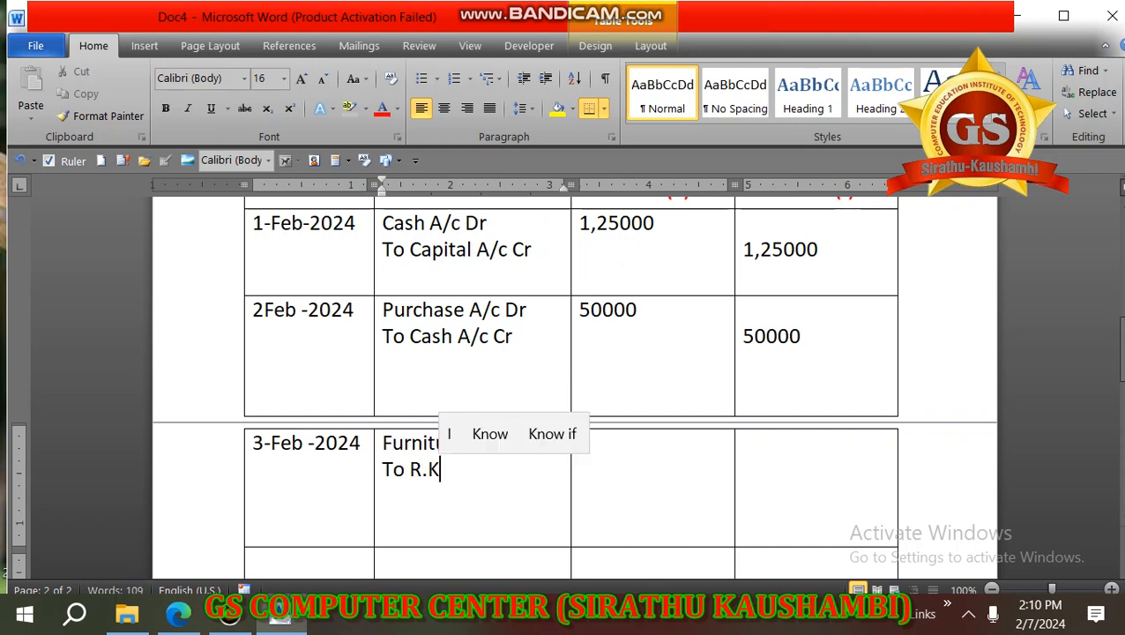
pyautogui.write(' Fun')
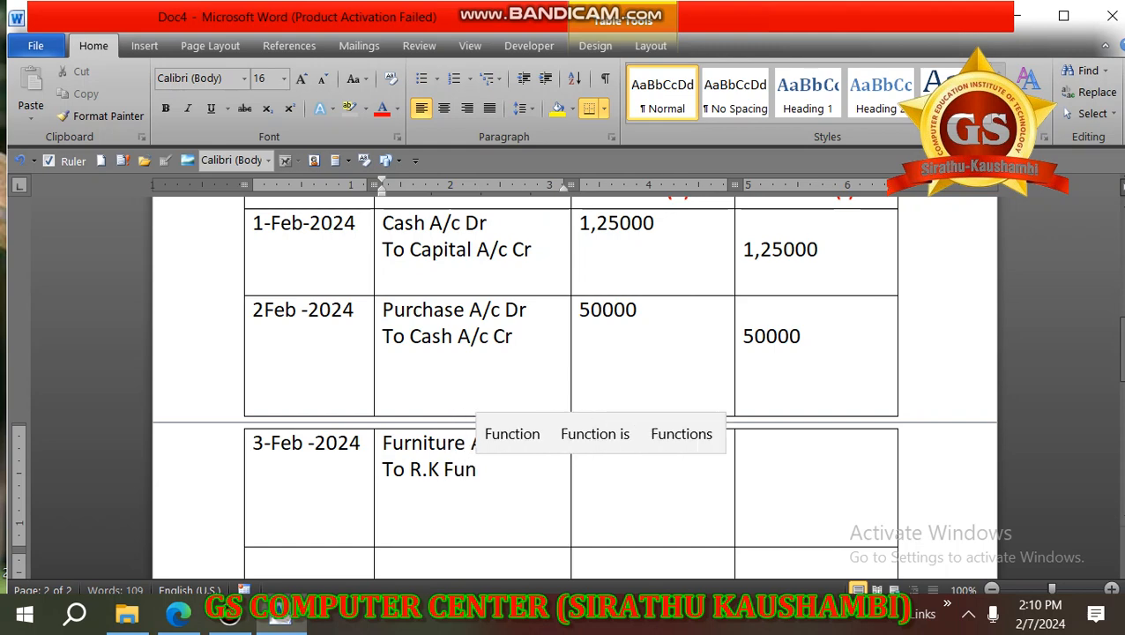
pyautogui.write('iture ')
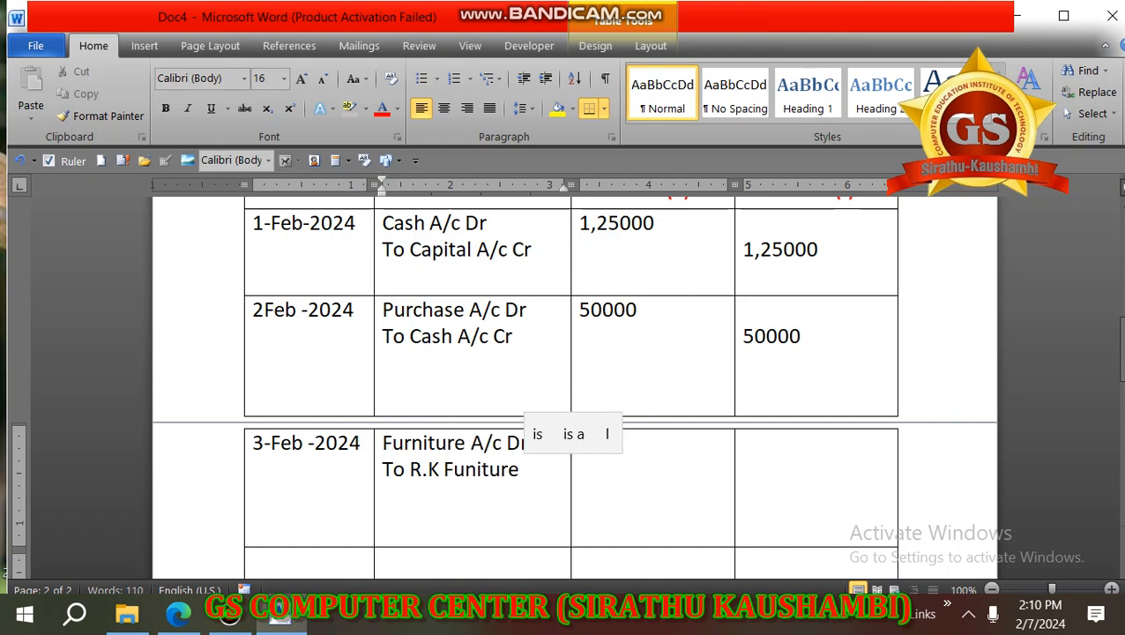
pyautogui.write('A/c')
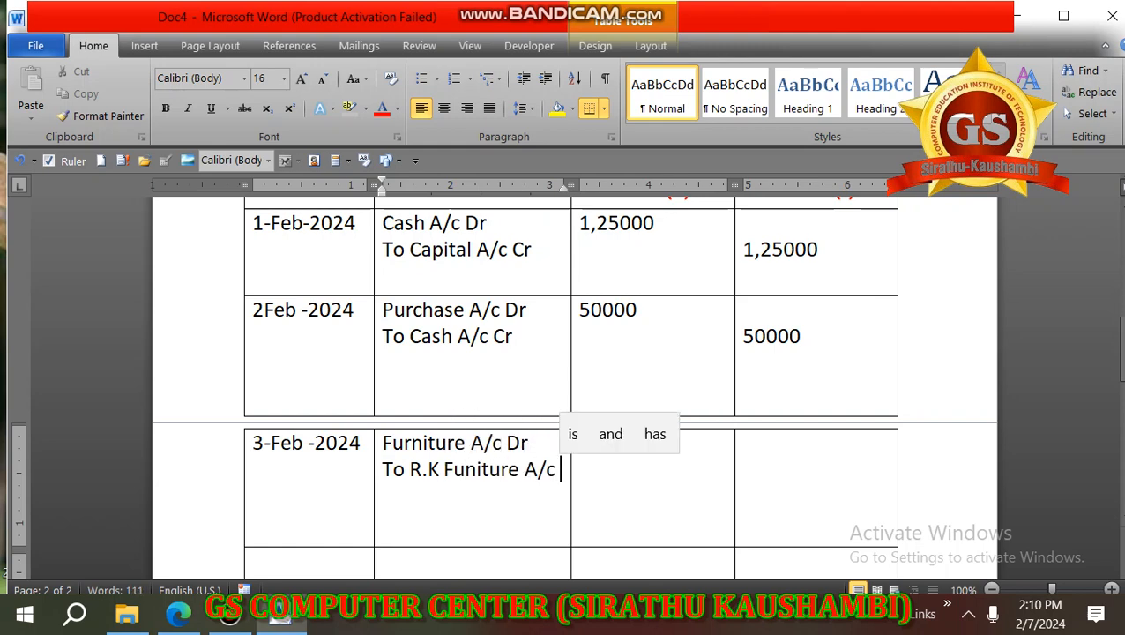
pyautogui.write(' Cr')
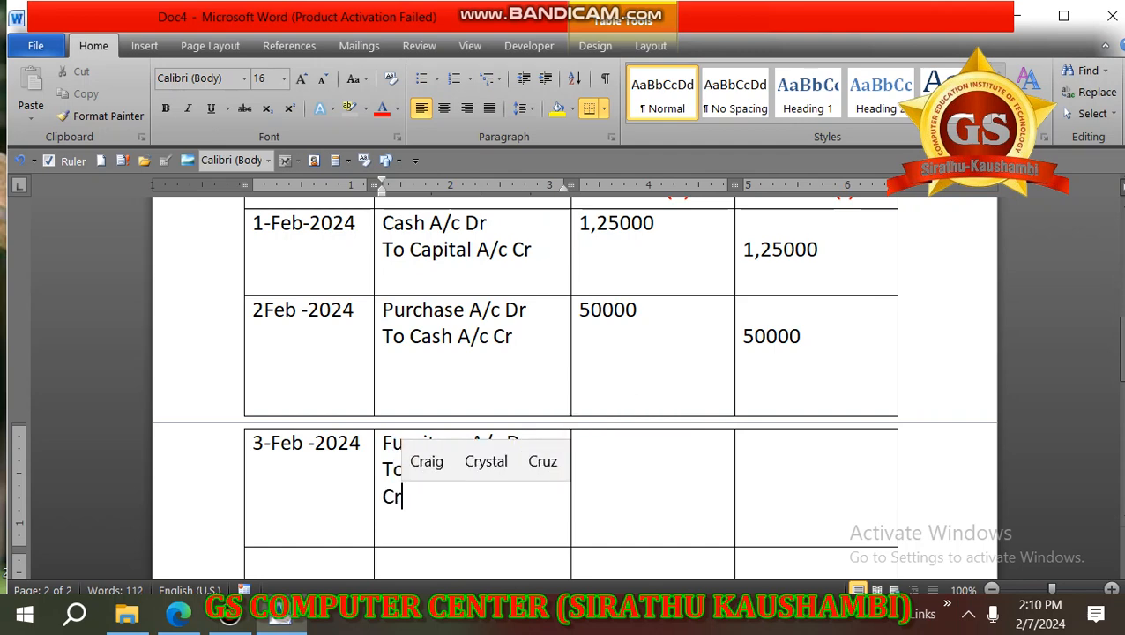
# Enter 10,000 as the 3-Feb entry's debit amount and 10,000 as its credit amount, placing the credit on the cell's second line
pyautogui.press('Tab')
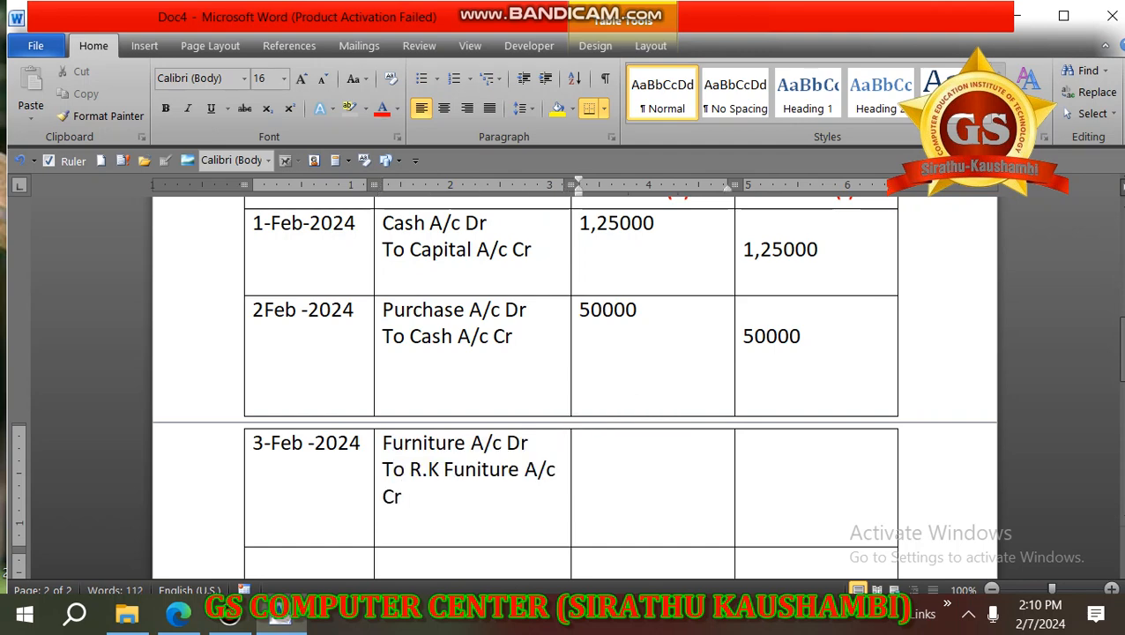
pyautogui.write('10000')
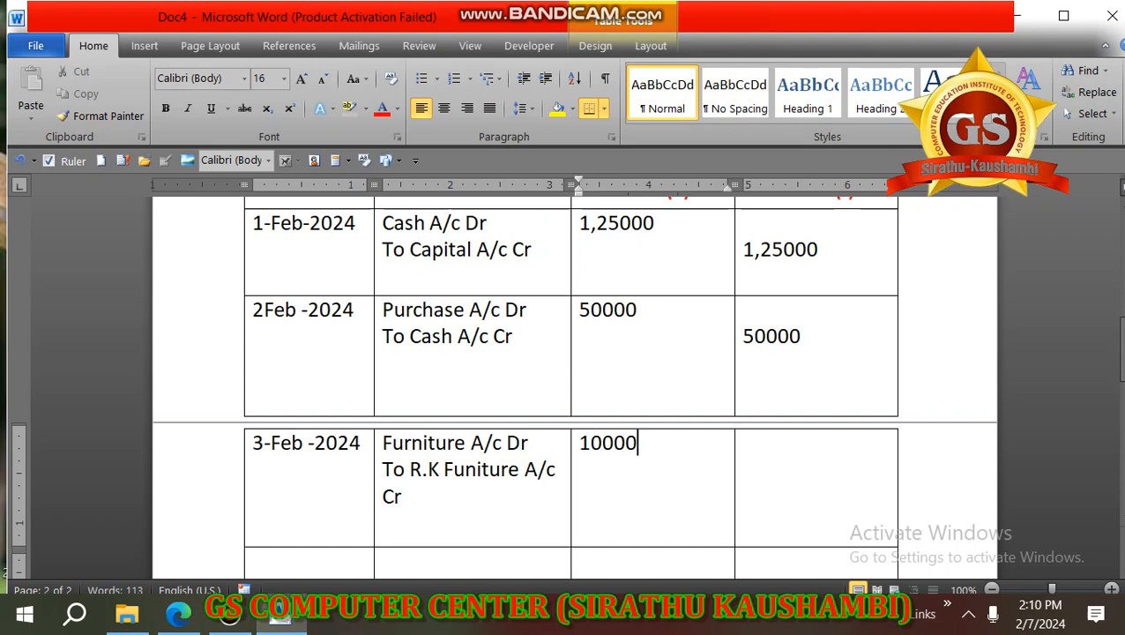
pyautogui.click(603, 442)
pyautogui.write(',')
pyautogui.click(743, 443)
pyautogui.click(743, 561)
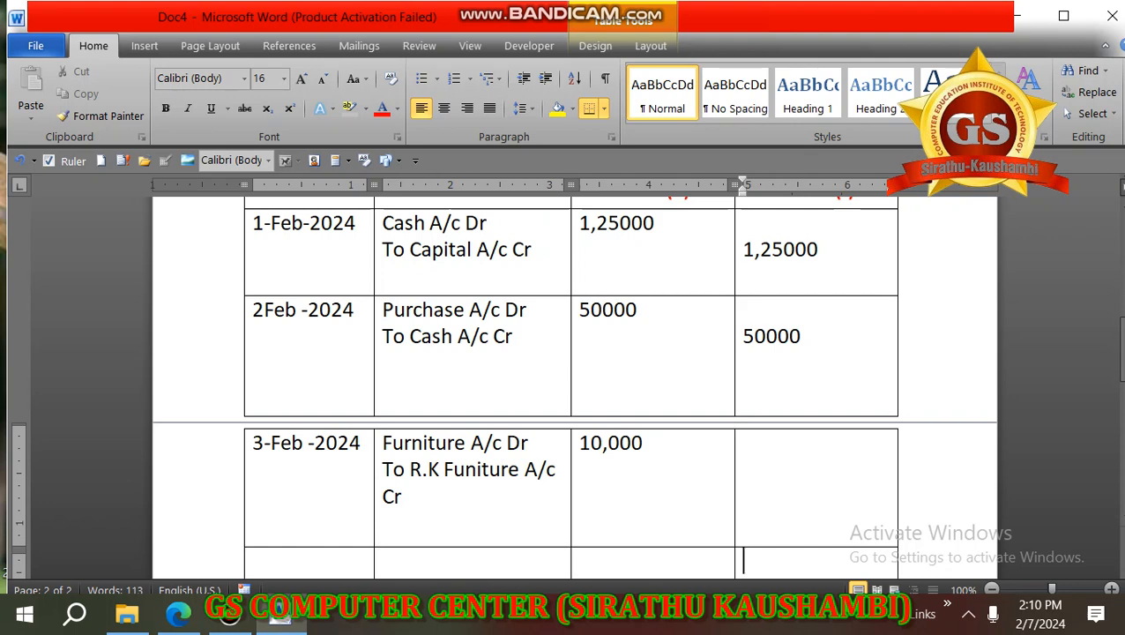
pyautogui.press('Up')
pyautogui.press('Return')
pyautogui.write('10,000')
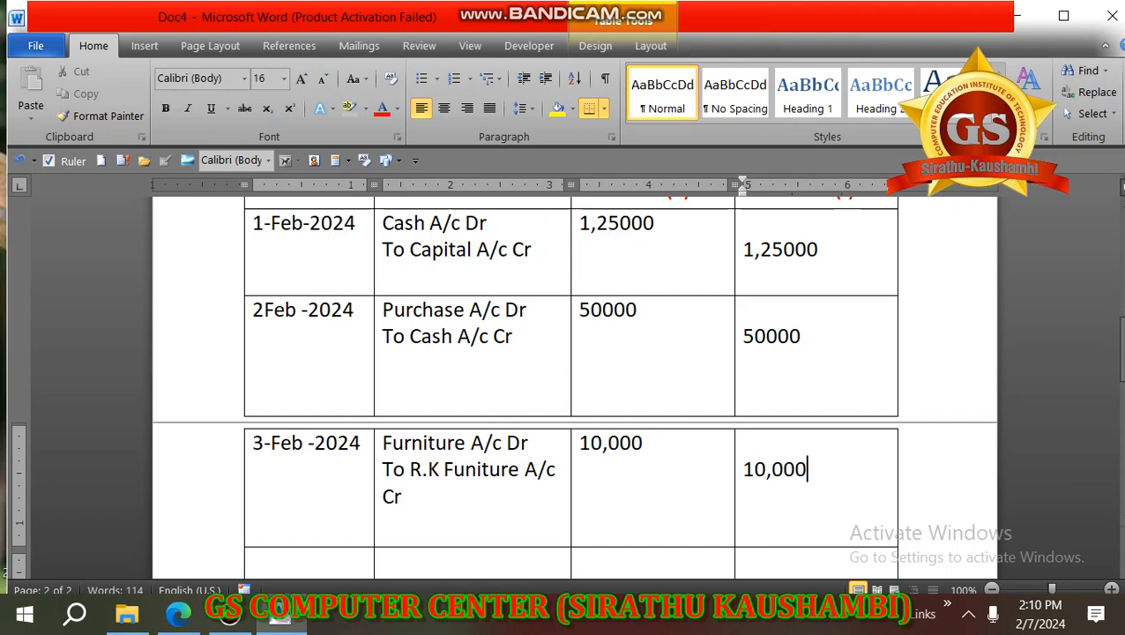
# Examine the Question 4 transaction, highlighting the sold goods and the trader named as the buyer
pyautogui.scroll(6, 573, 388)
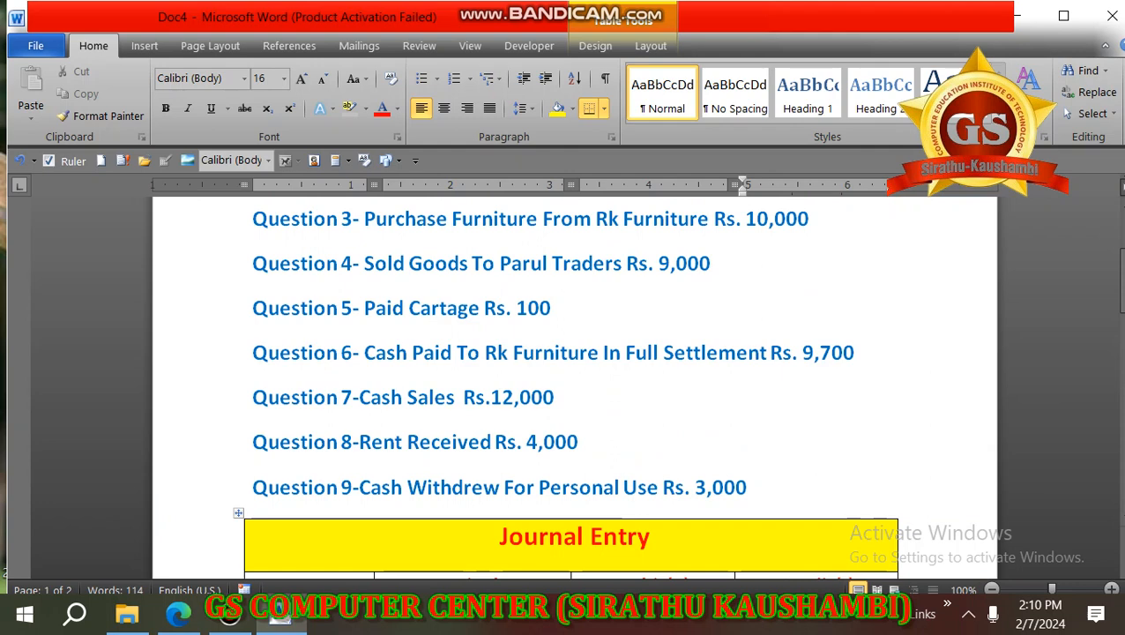
pyautogui.moveTo(364, 263); pyautogui.dragTo(626, 265)
pyautogui.click(606, 263)
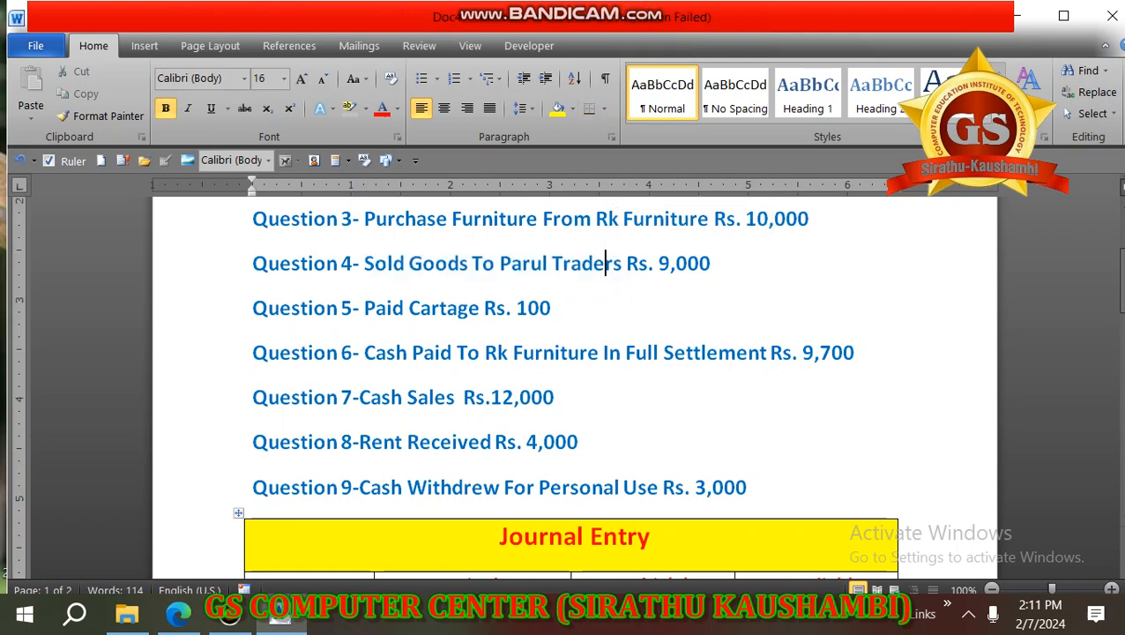
pyautogui.moveTo(364, 264); pyautogui.dragTo(421, 265)
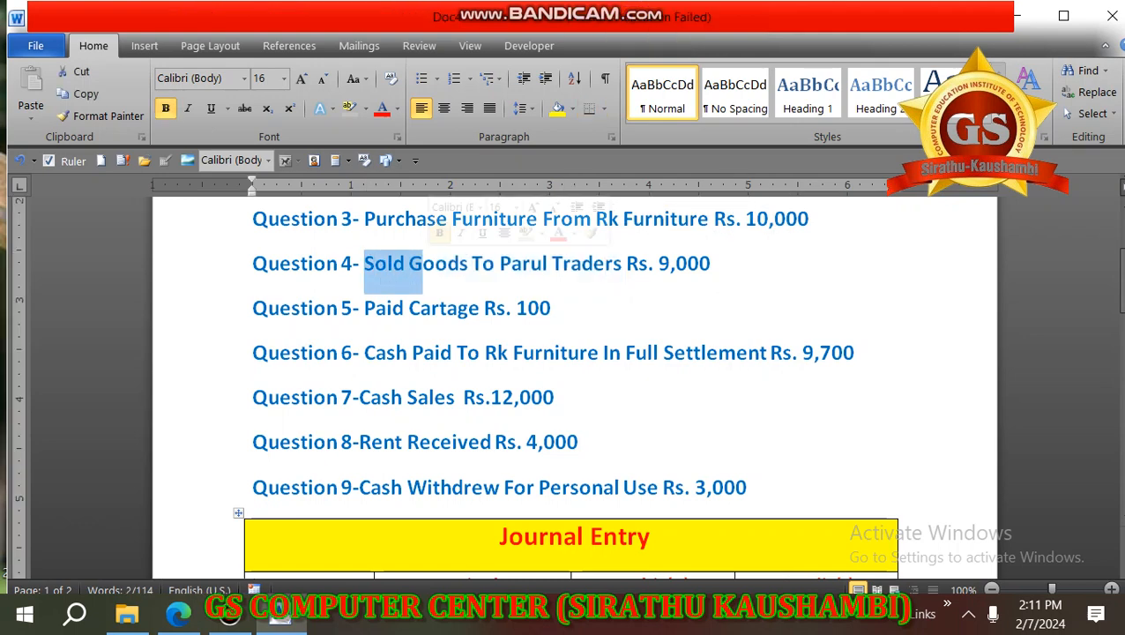
pyautogui.click(530, 263)
pyautogui.moveTo(510, 263); pyautogui.dragTo(621, 264)
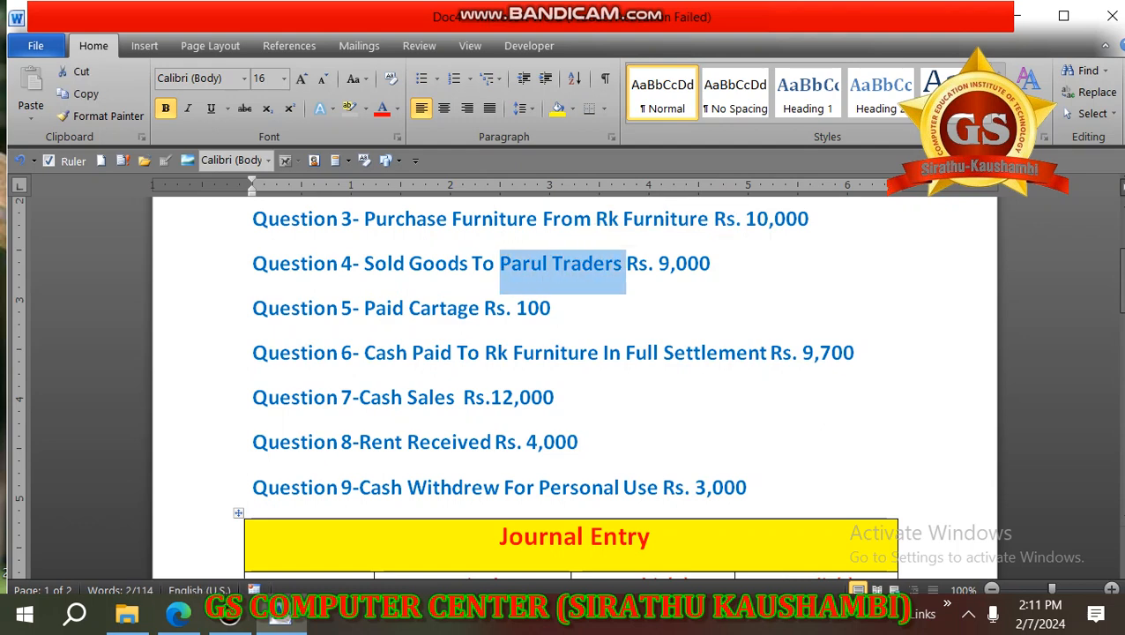
pyautogui.click(532, 264)
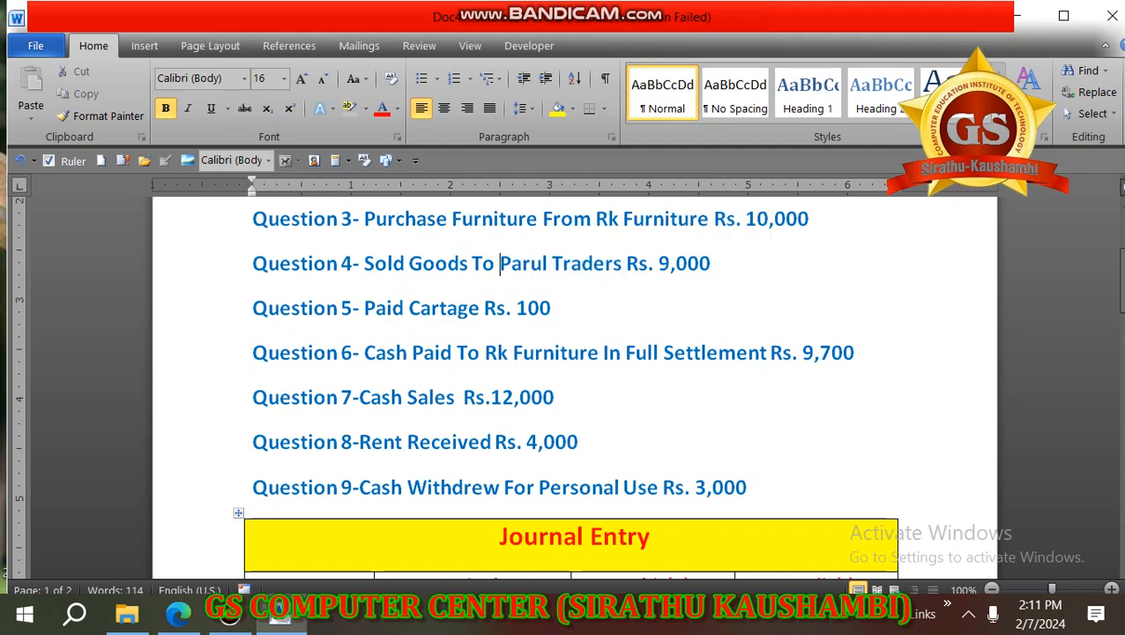
pyautogui.moveTo(500, 264); pyautogui.dragTo(625, 264)
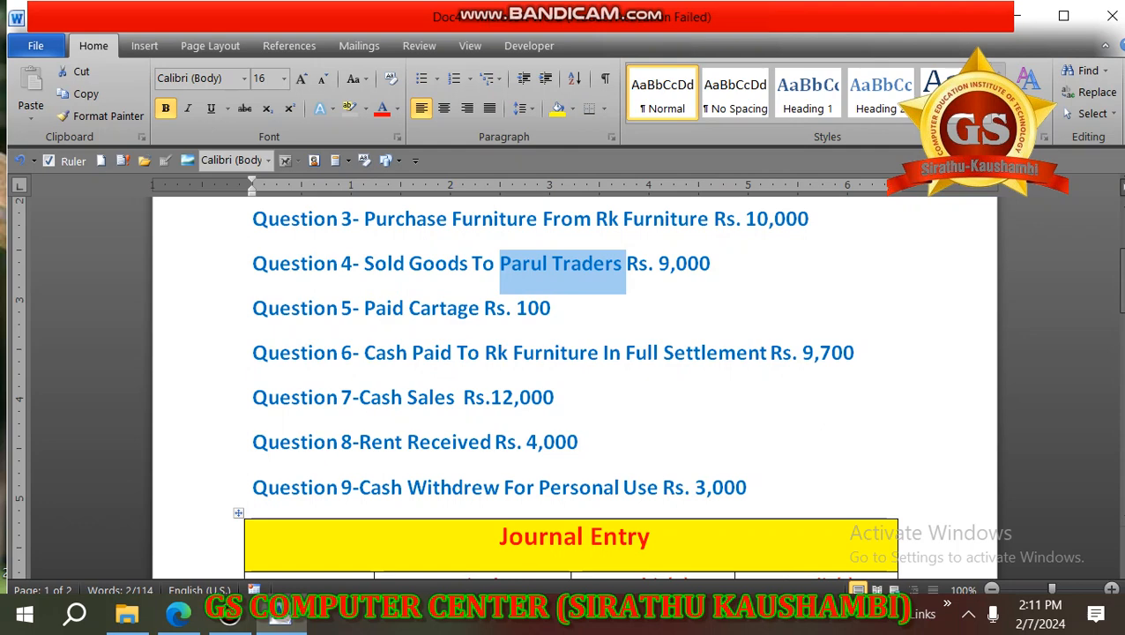
pyautogui.click(515, 264)
# Enter the date "4-Feb -2024" in the empty journal row below the 3-Feb entry
pyautogui.scroll(-10, 515, 264)
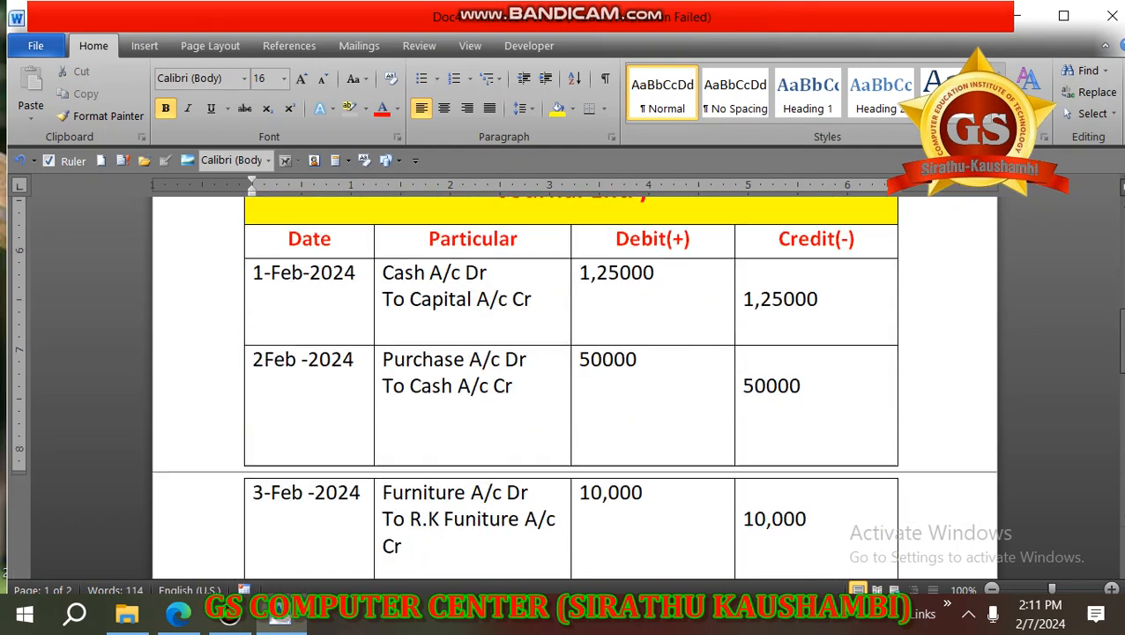
pyautogui.click(253, 411)
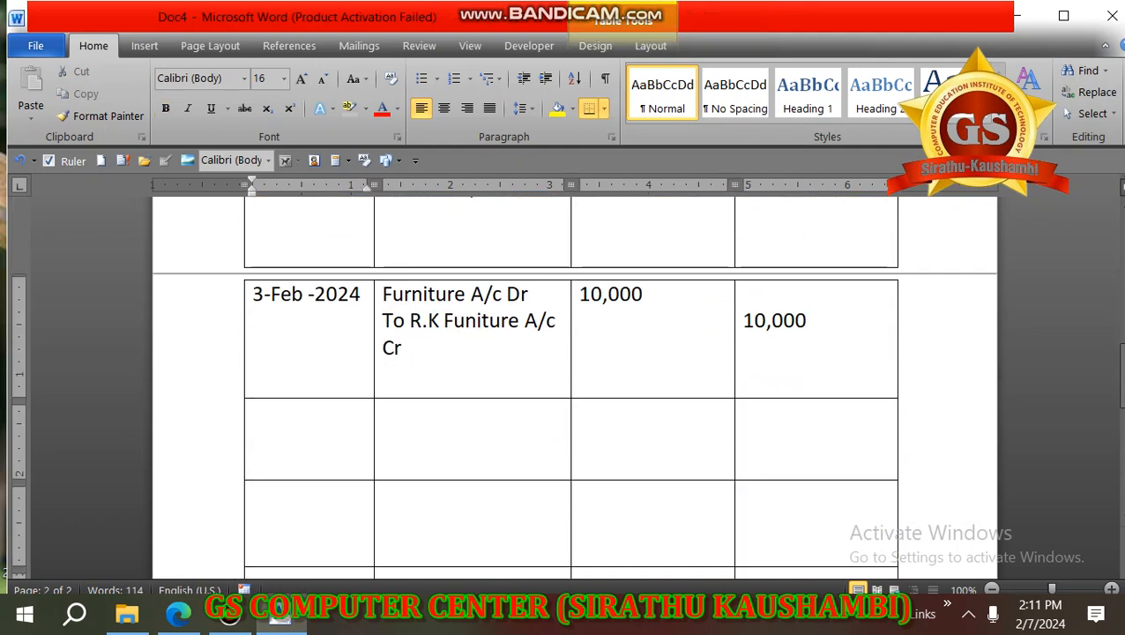
pyautogui.write('4-Feb ')
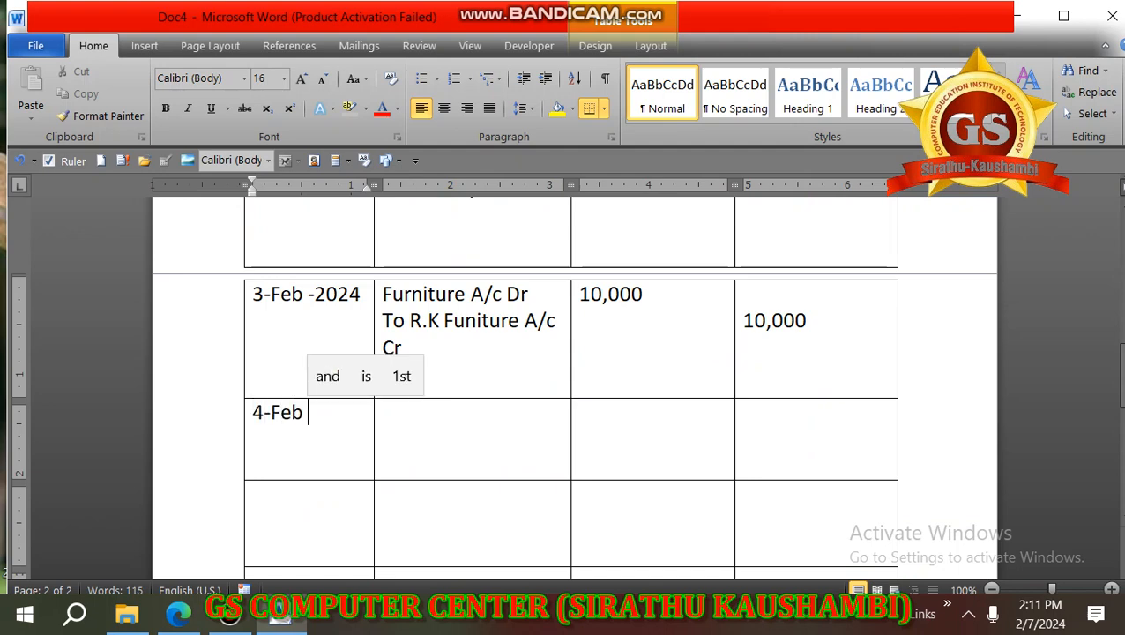
pyautogui.write('-2024')
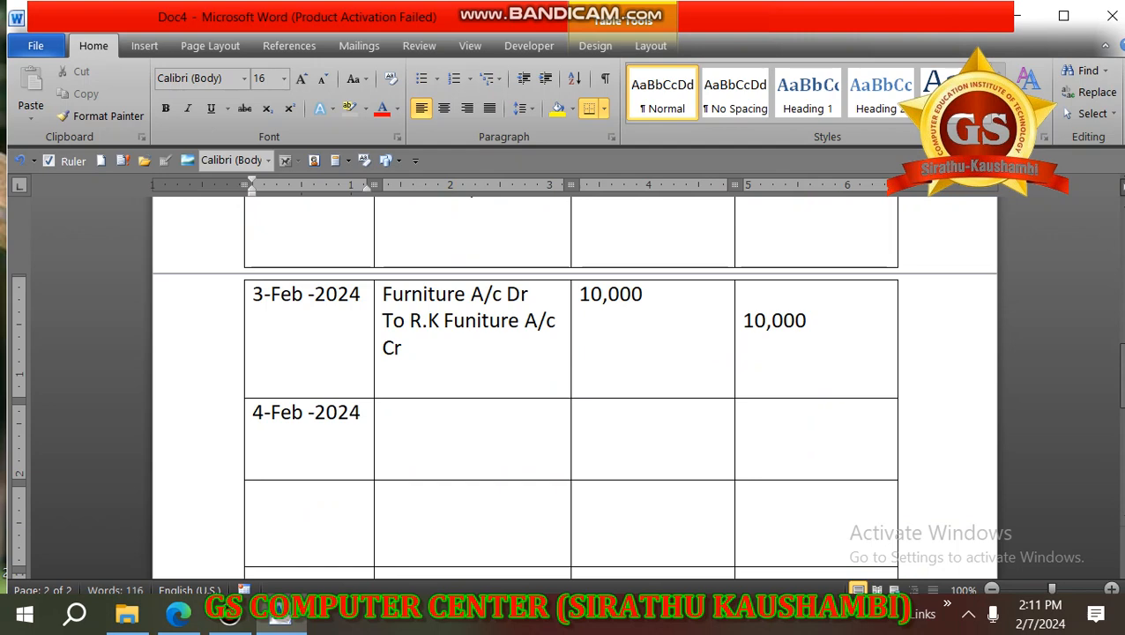
pyautogui.press('Tab')
# Fill in the 4-Feb entry's particulars with "Parul Traders A/c Dr" and, on a second line, "To Sales A/c Cr"
pyautogui.write('Parul')
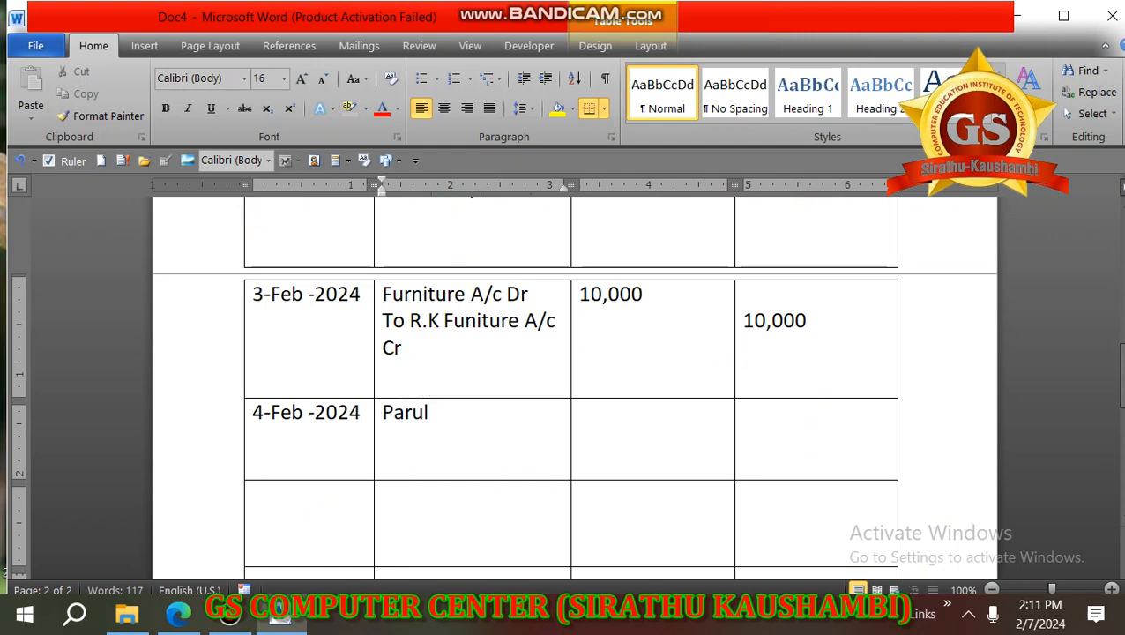
pyautogui.write(' Trad')
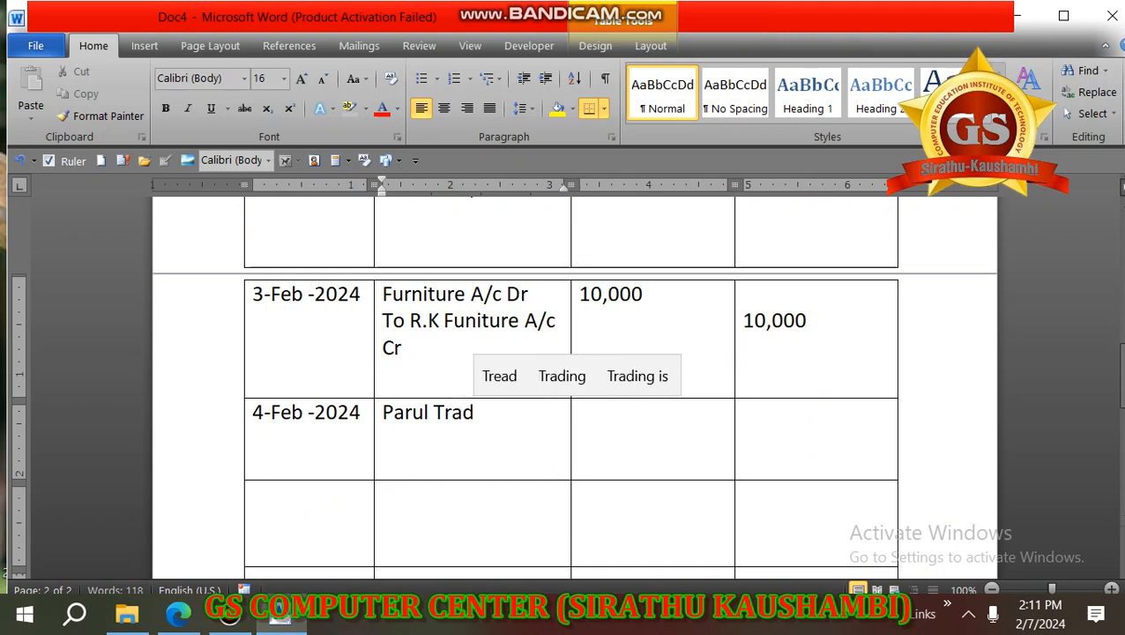
pyautogui.write('ers A/c Dr')
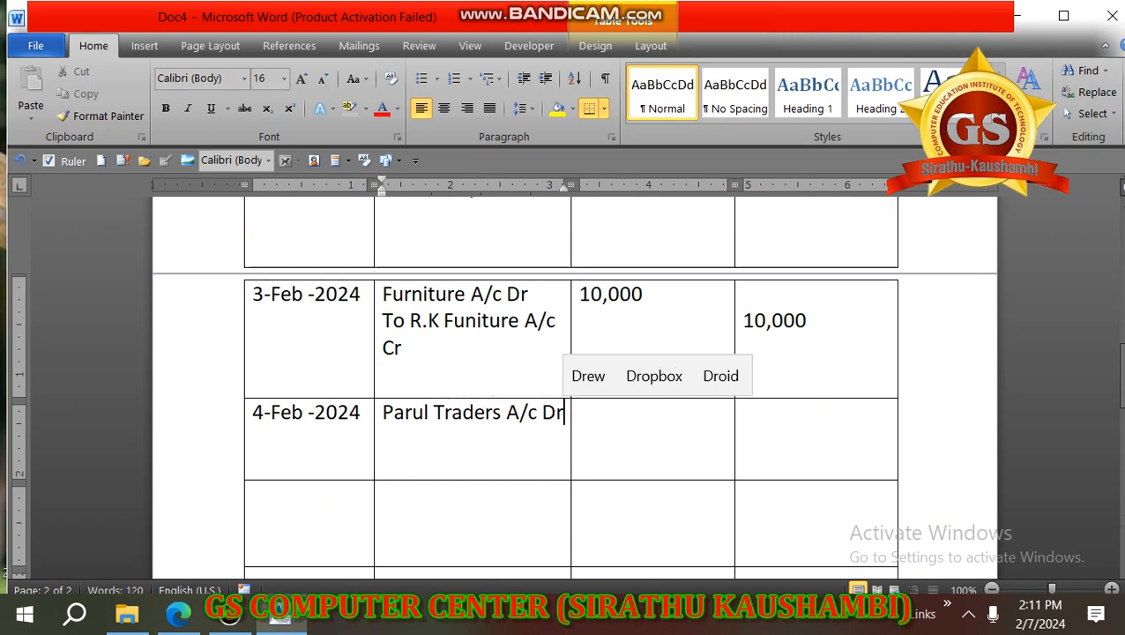
pyautogui.press('Return')
pyautogui.write('To')
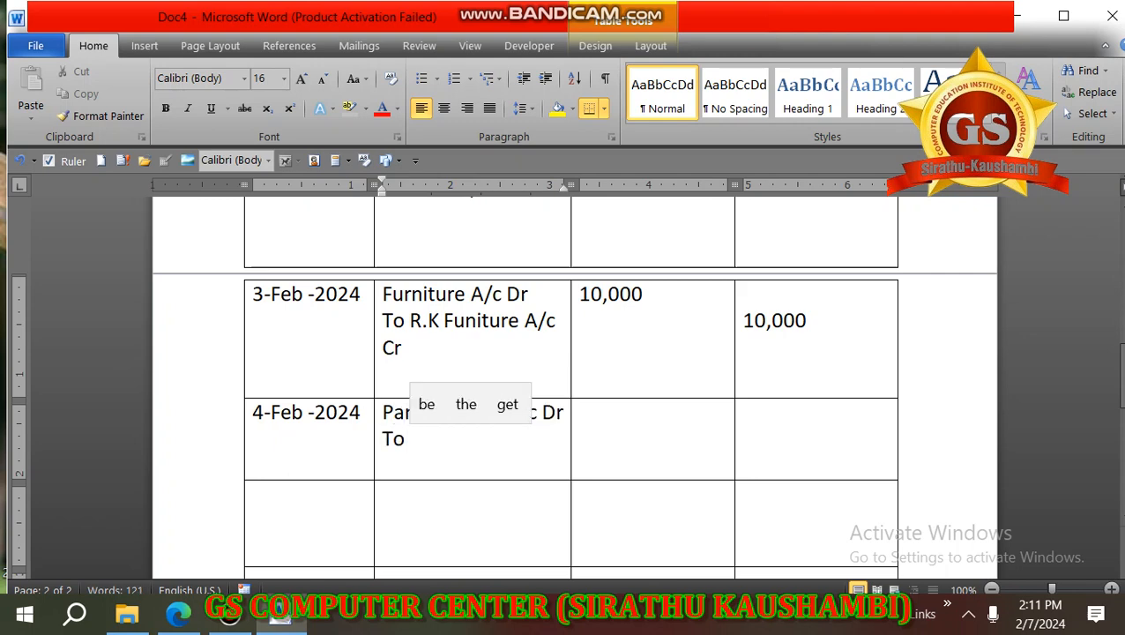
pyautogui.write(' Sale')
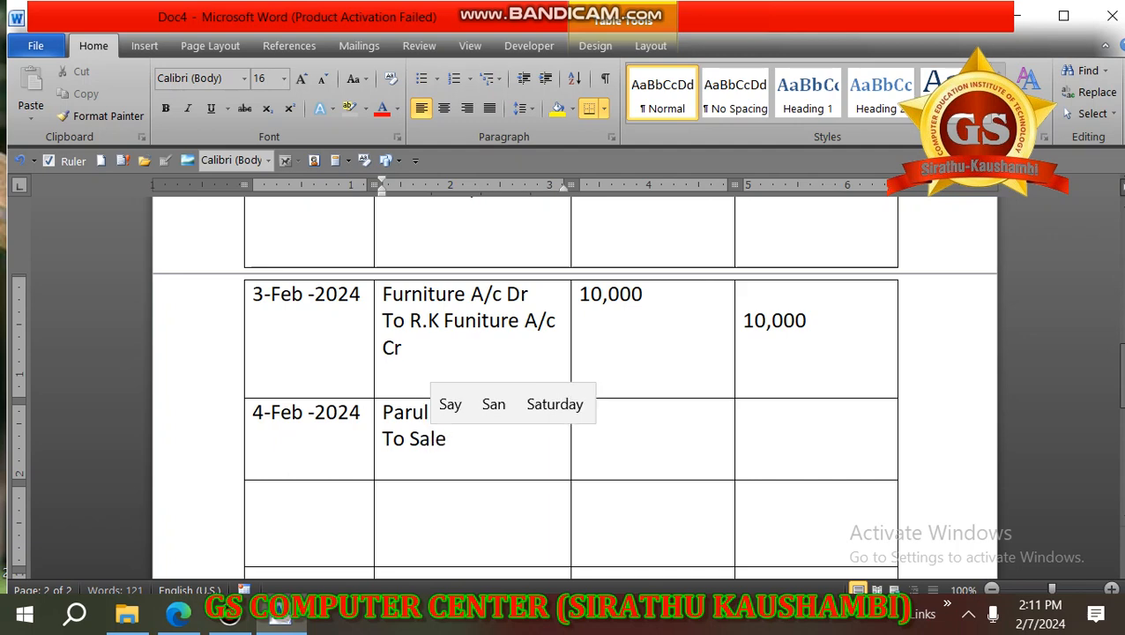
pyautogui.write('s A/c')
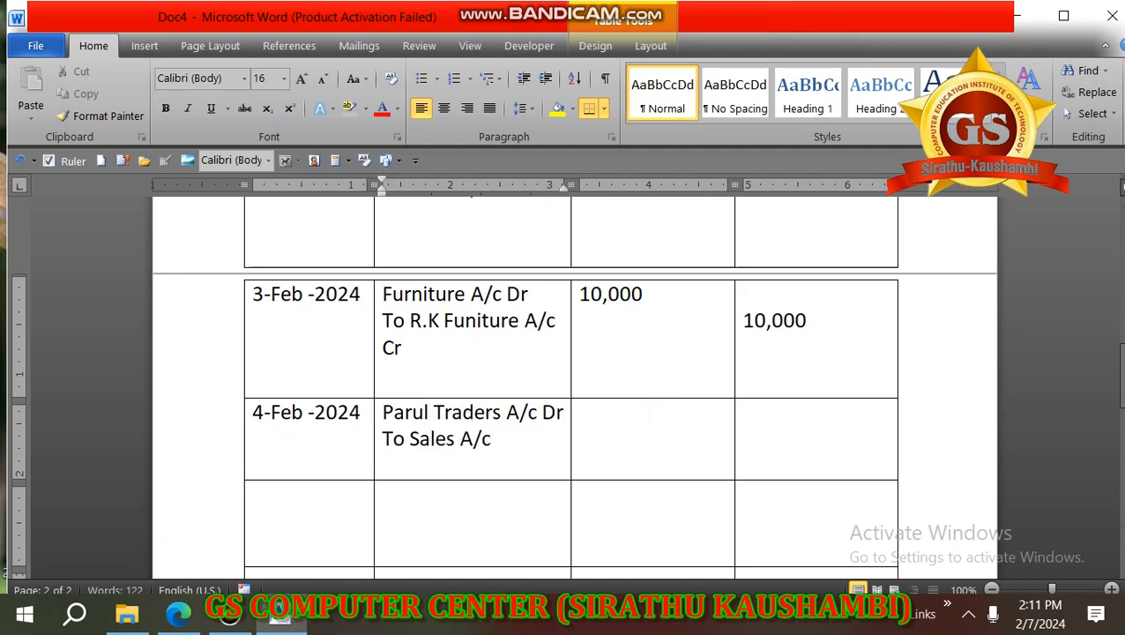
pyautogui.write(' Cr')
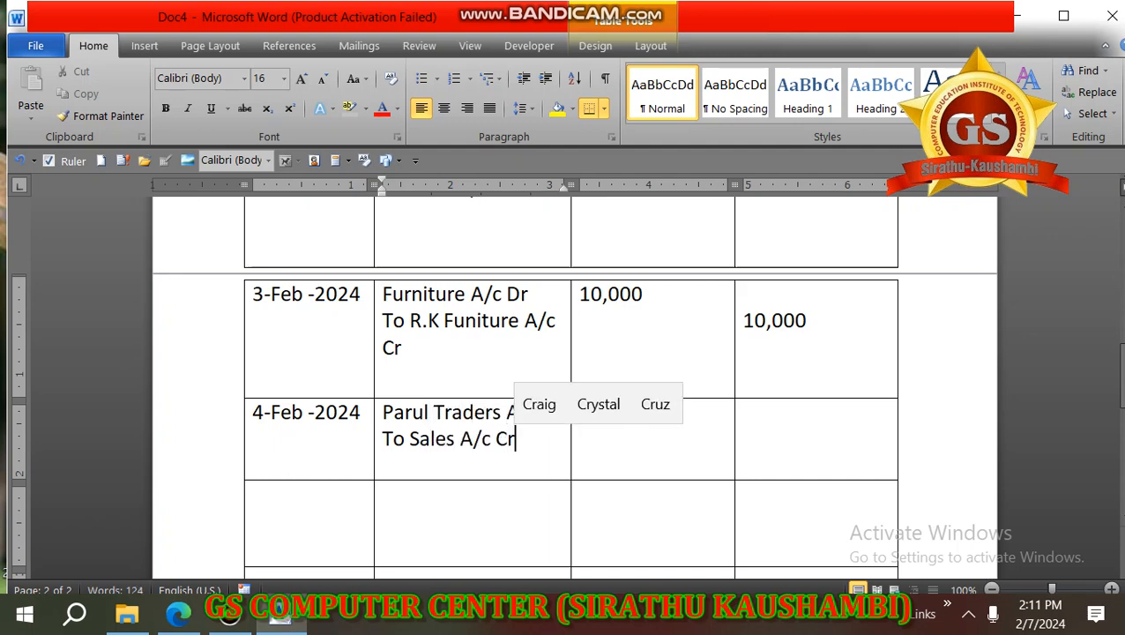
pyautogui.moveTo(495, 438); pyautogui.dragTo(505, 438)
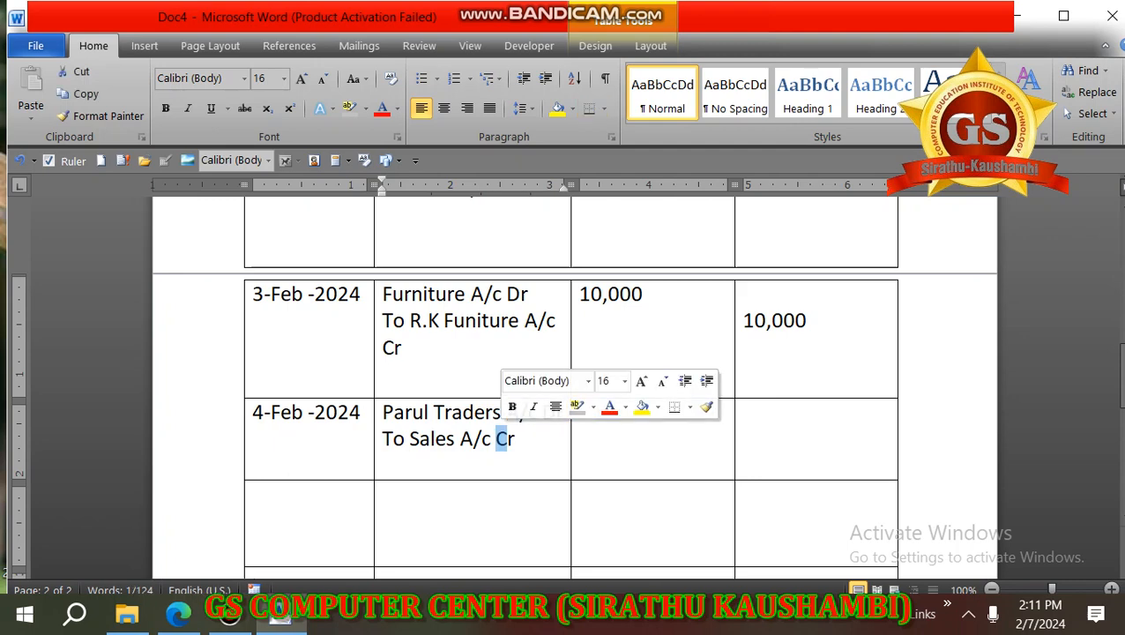
# Enter 9000 as the 4-Feb entry's debit amount and 9000 as its credit amount, placing the credit on the cell's second line
pyautogui.click(613, 429)
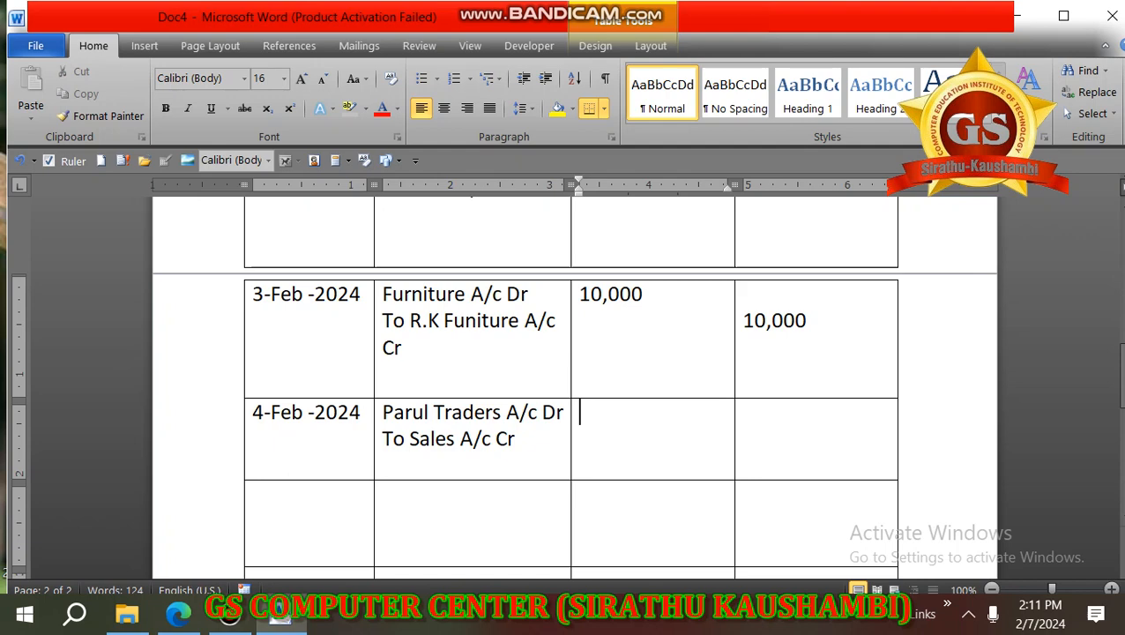
pyautogui.write('9000')
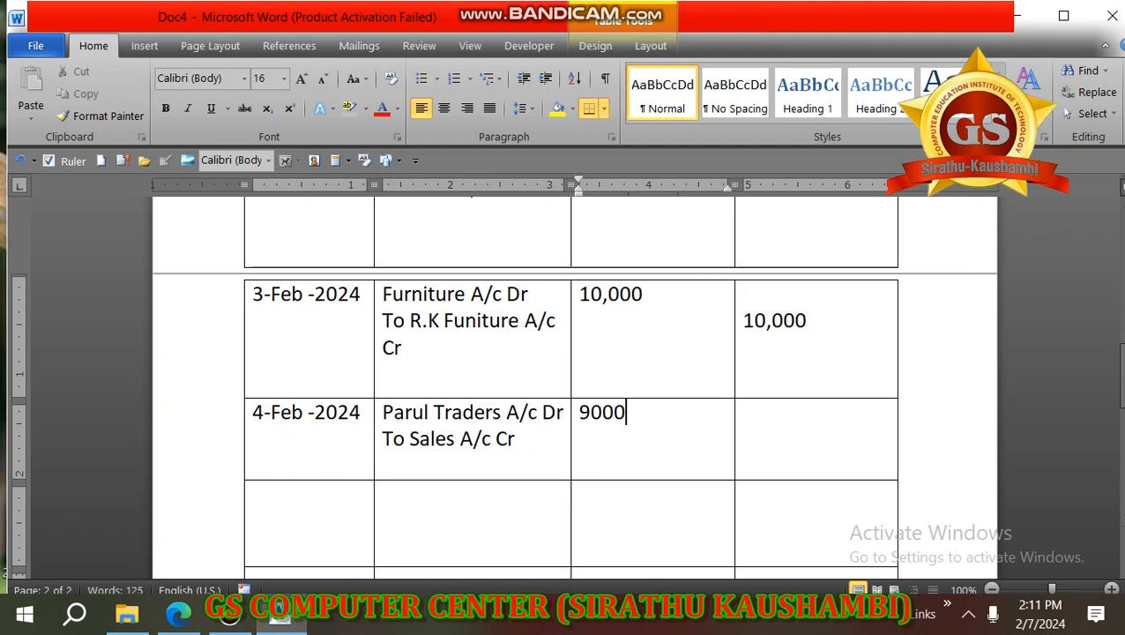
pyautogui.press('Right')
pyautogui.press('Down')
pyautogui.press('Up')
pyautogui.write('9000')
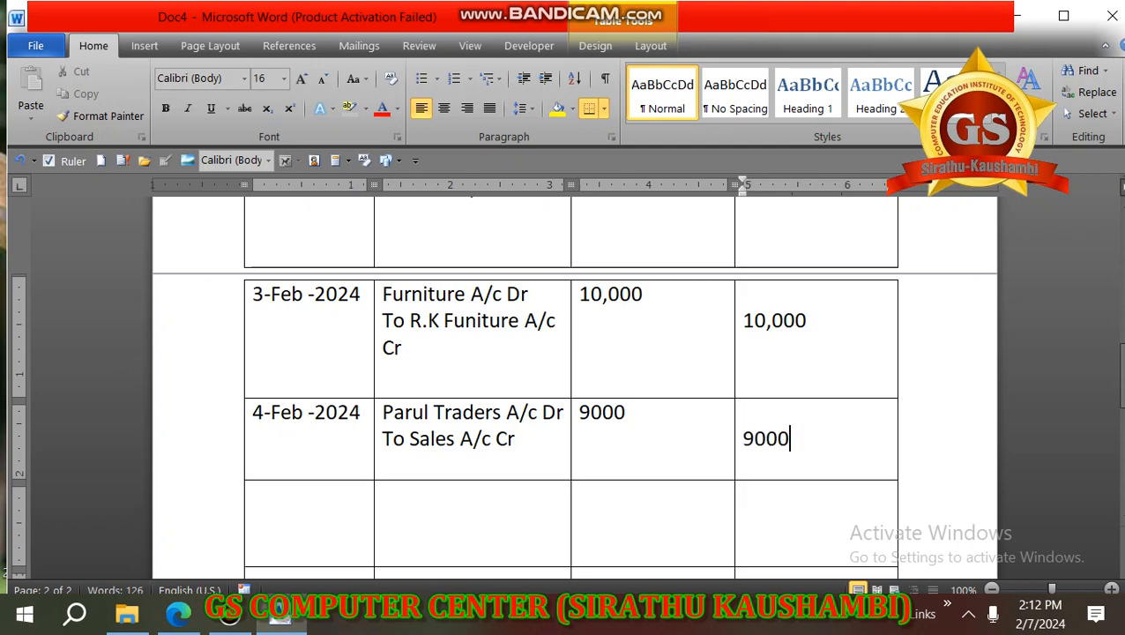
# Examine the Question 5 transaction in the question list, highlighting the cartage expense and its amount
pyautogui.scroll(8, 564, 388)
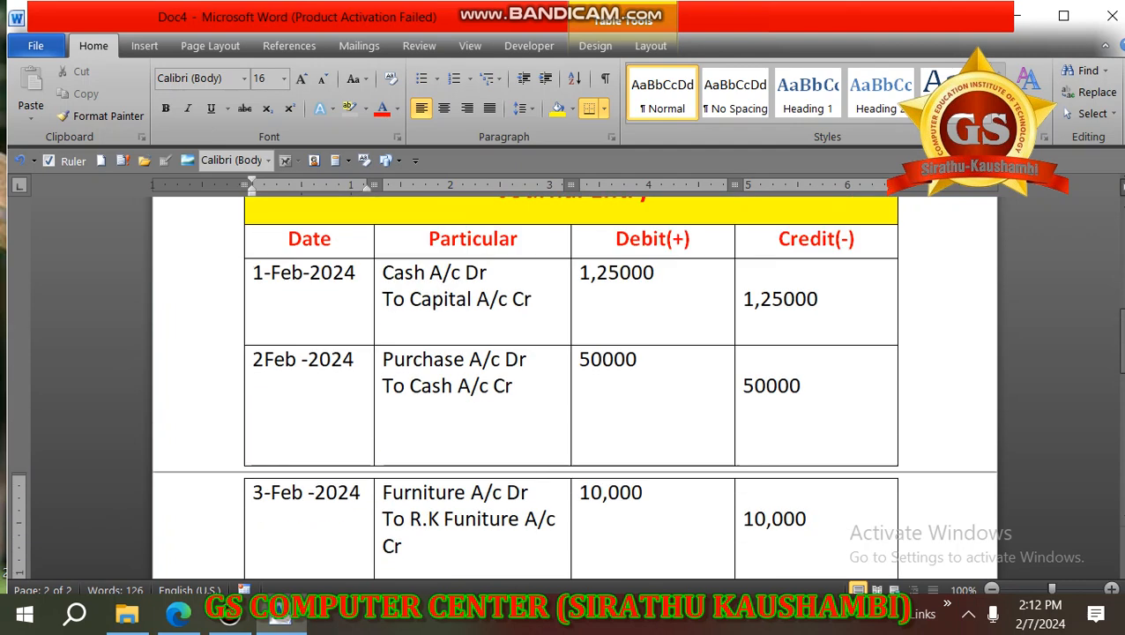
pyautogui.scroll(2, 564, 388)
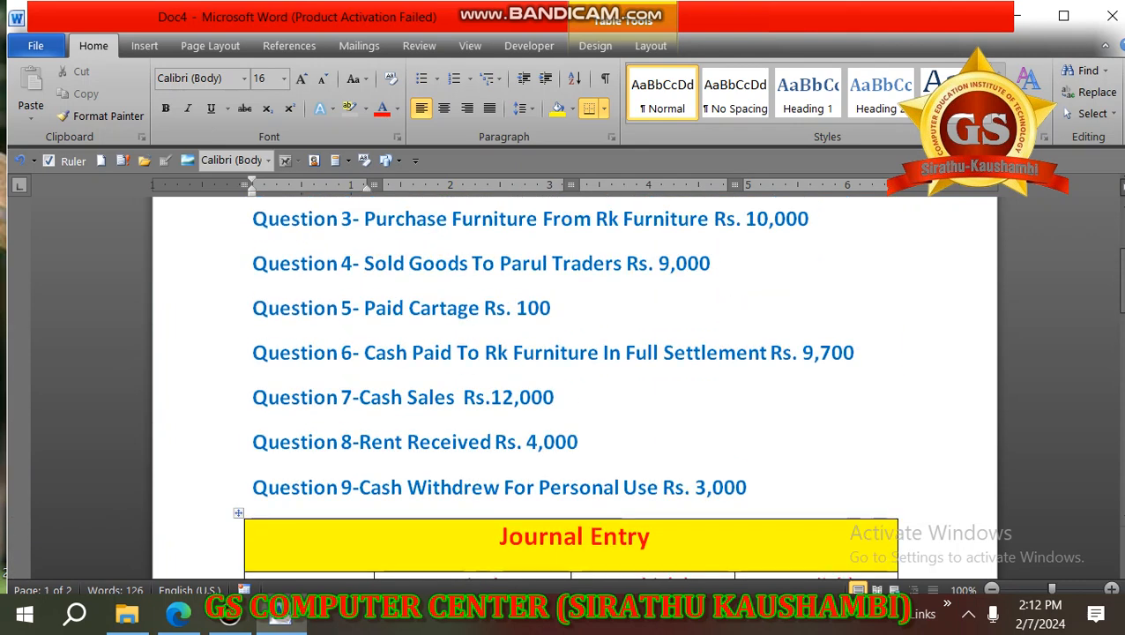
pyautogui.moveTo(364, 308); pyautogui.dragTo(516, 307)
pyautogui.click(459, 308)
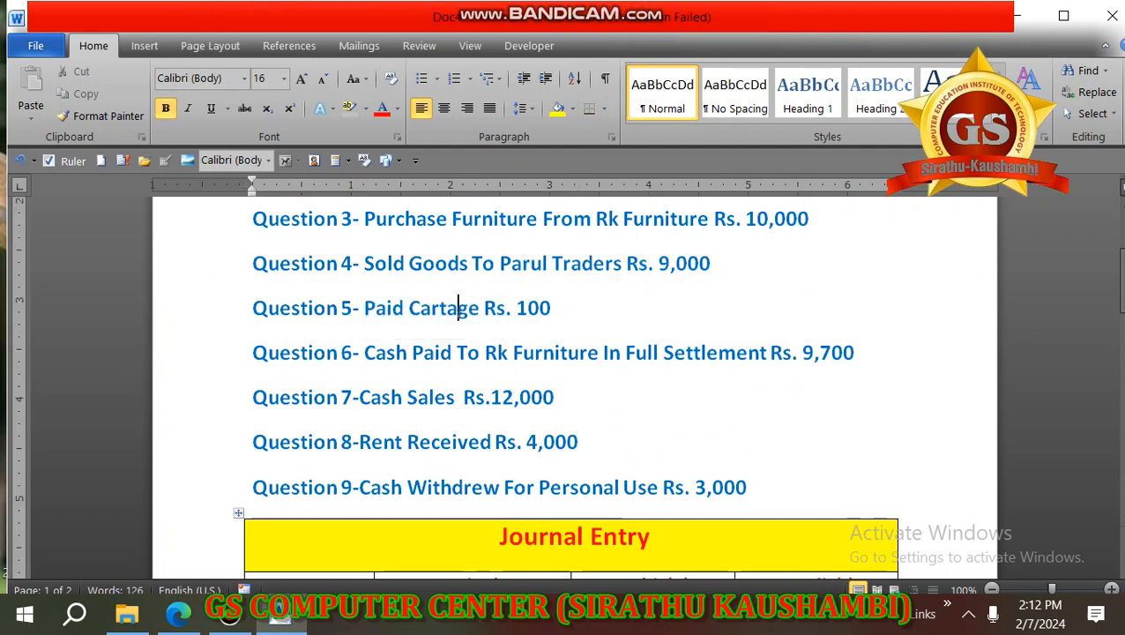
pyautogui.moveTo(364, 308); pyautogui.dragTo(506, 308)
pyautogui.doubleClick(447, 309)
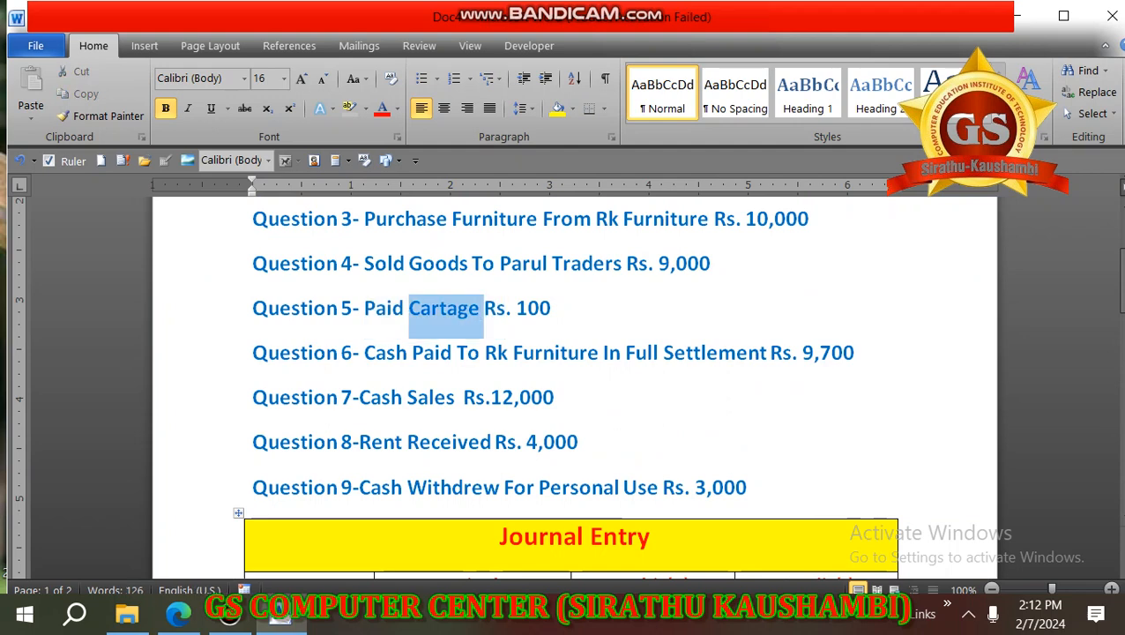
pyautogui.moveTo(515, 308); pyautogui.dragTo(550, 307)
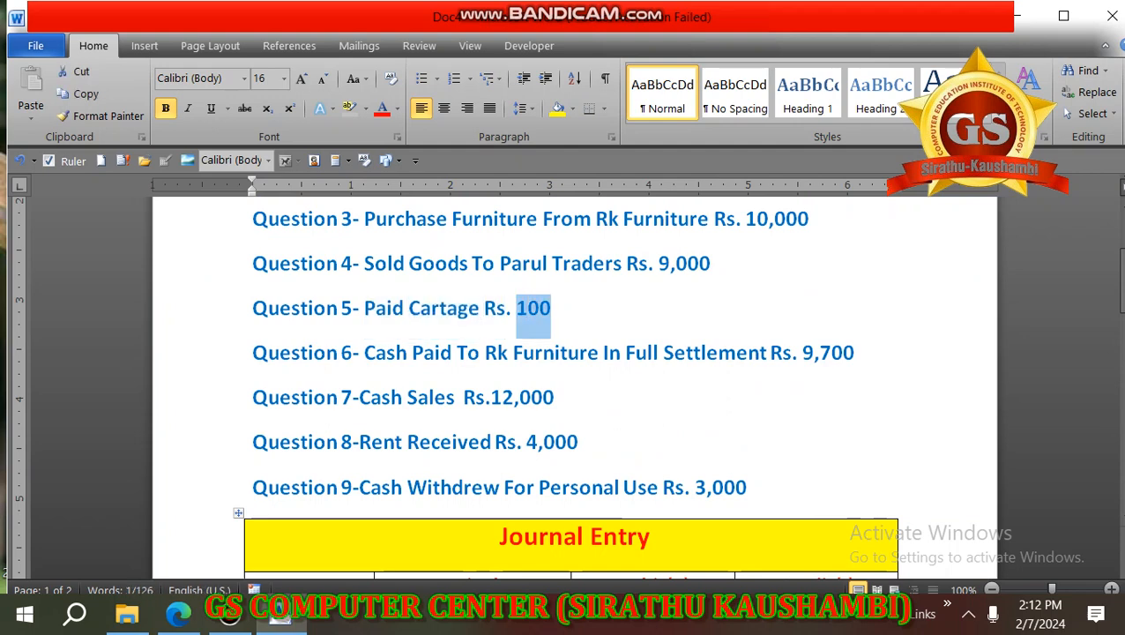
pyautogui.moveTo(480, 307); pyautogui.dragTo(419, 308)
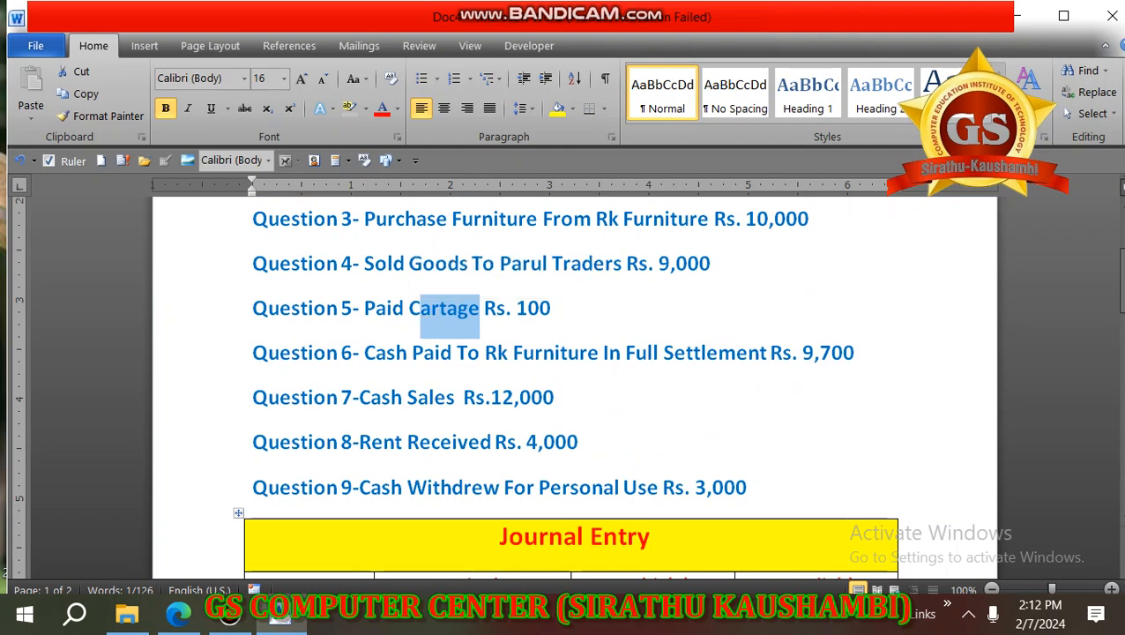
pyautogui.click(438, 308)
pyautogui.click(420, 307)
pyautogui.moveTo(420, 308); pyautogui.dragTo(467, 318)
# Enter the date "5-Feb-2024" in the empty journal row below the 4-Feb entry
pyautogui.scroll(-10, 573, 387)
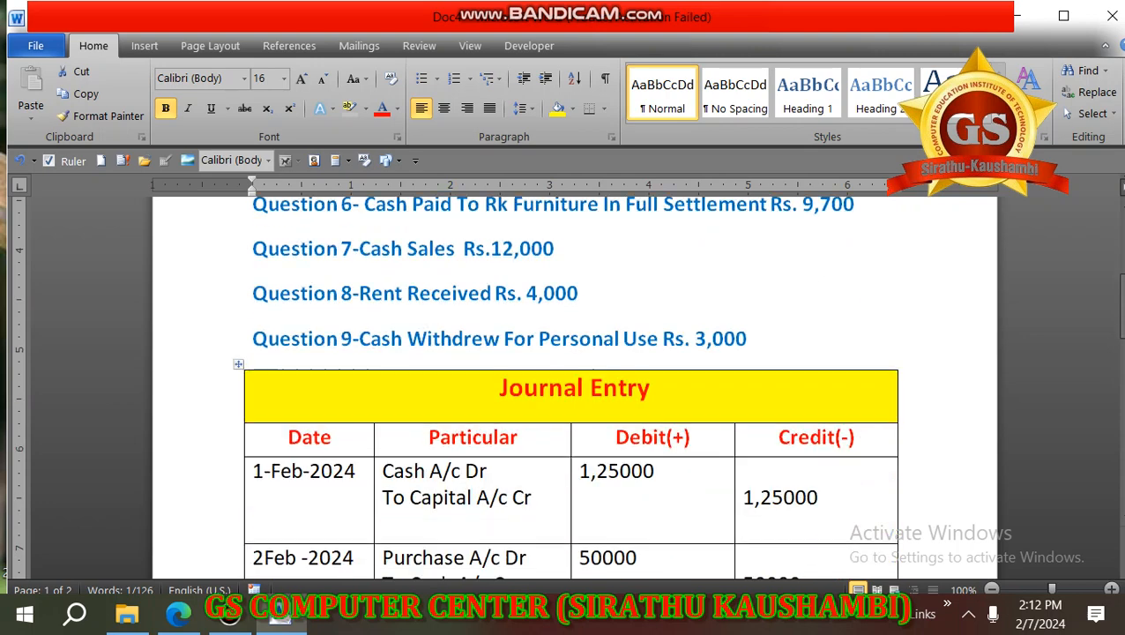
pyautogui.click(256, 495)
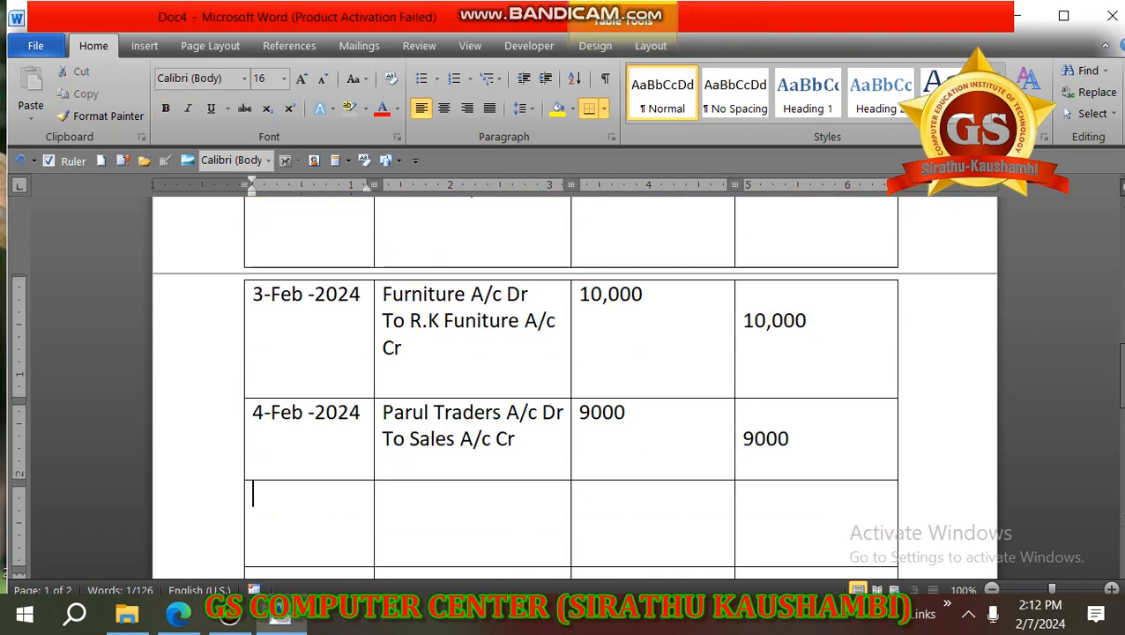
pyautogui.write('5-')
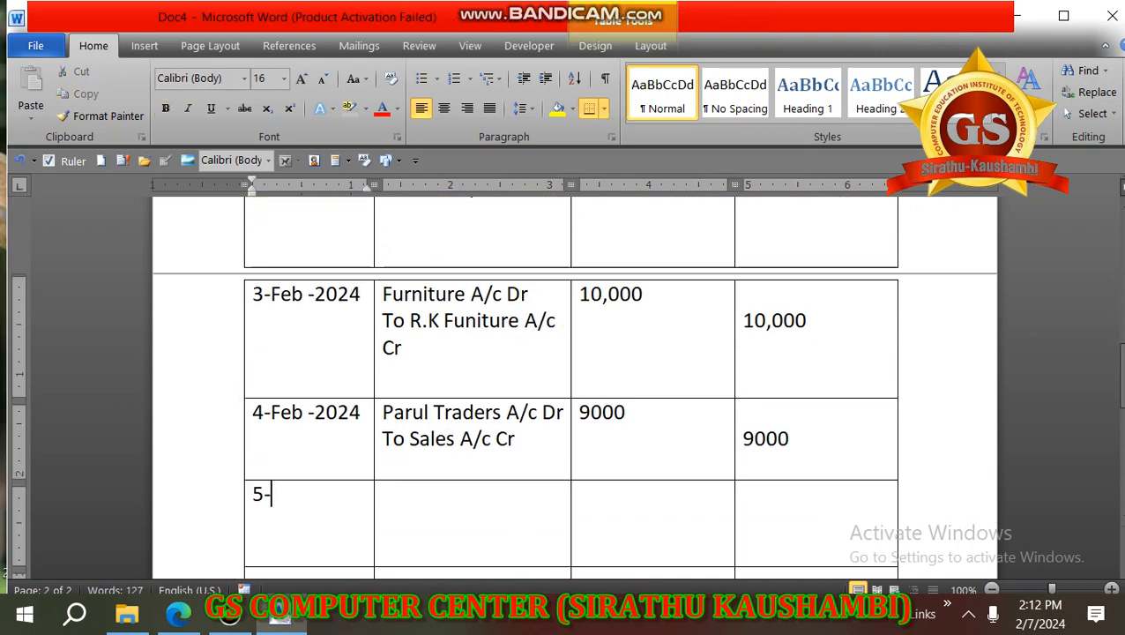
pyautogui.write('Feb')
pyautogui.press('BackSpace')
pyautogui.write('-2024')
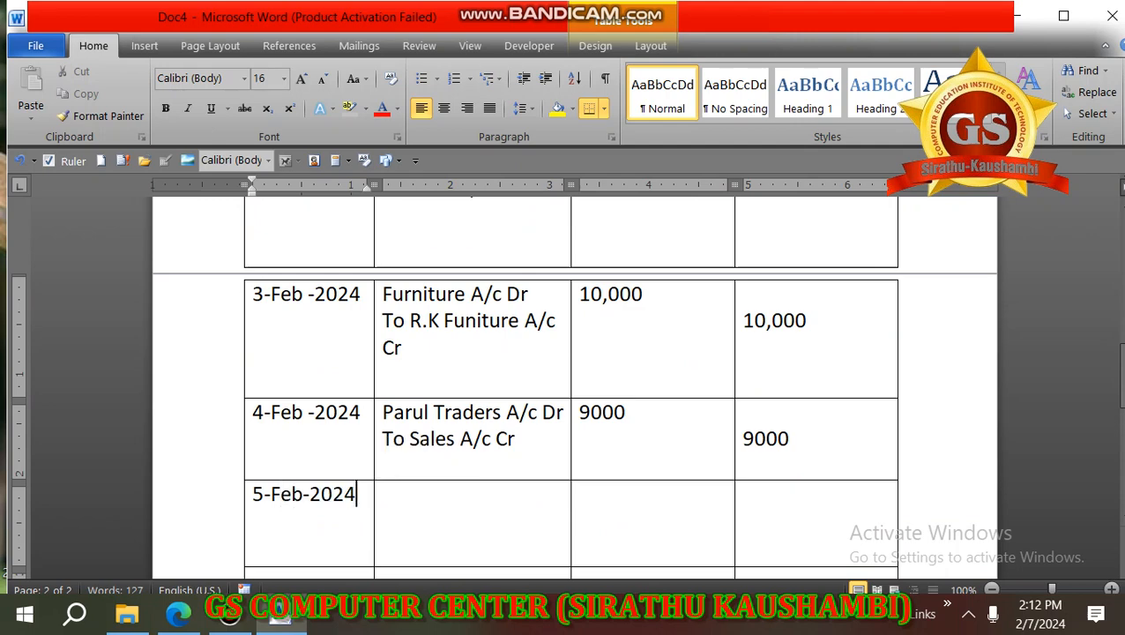
# Fill in the 5-Feb entry's particulars with "Cartage A/c Dr" and, on a second line, "To Cash A/c Cr"
pyautogui.press('Tab')
pyautogui.write('C')
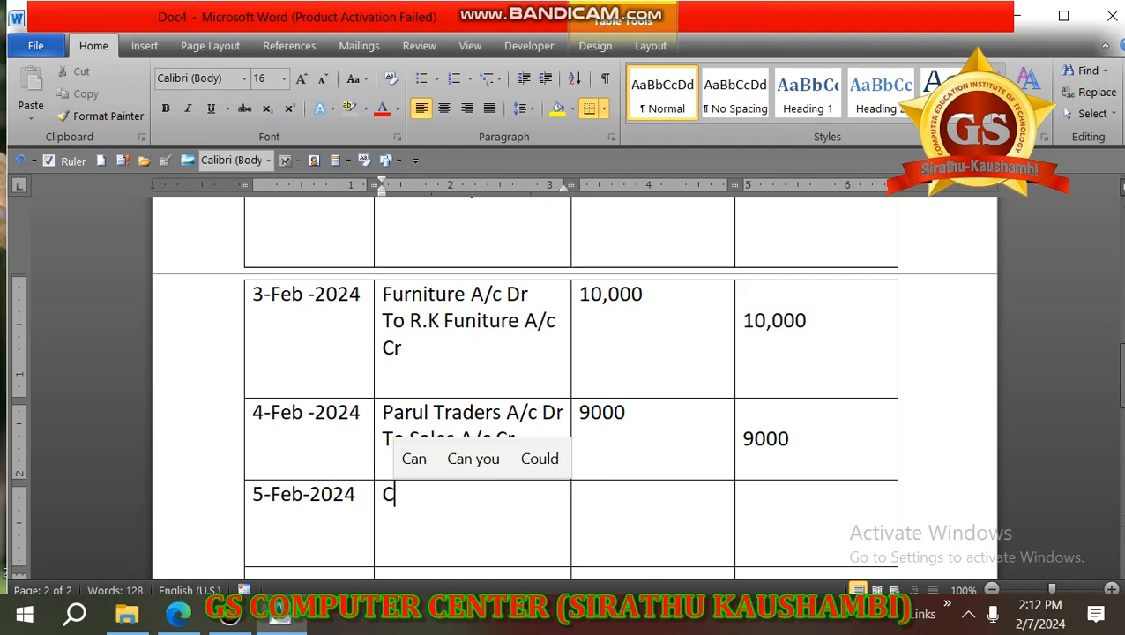
pyautogui.write('arta')
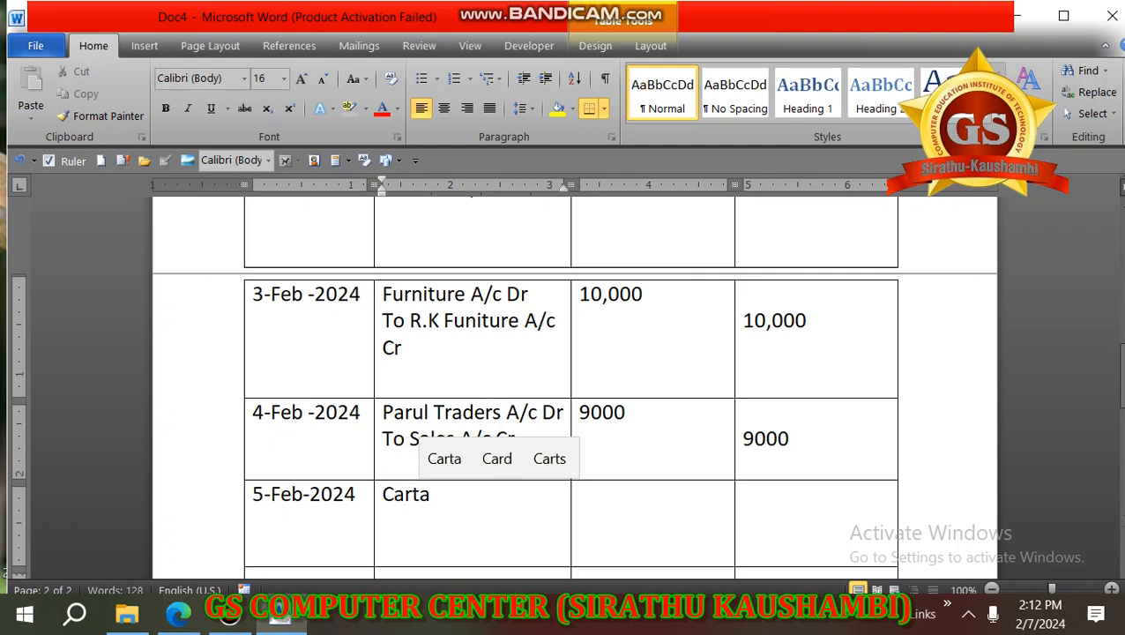
pyautogui.write('ge A/')
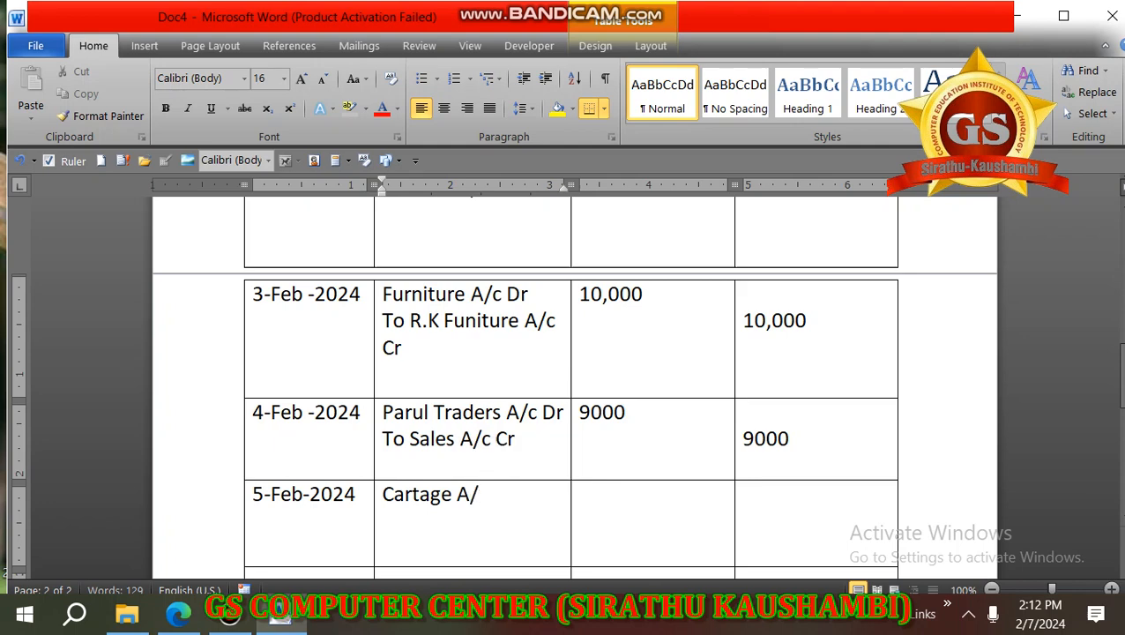
pyautogui.write('c Dr')
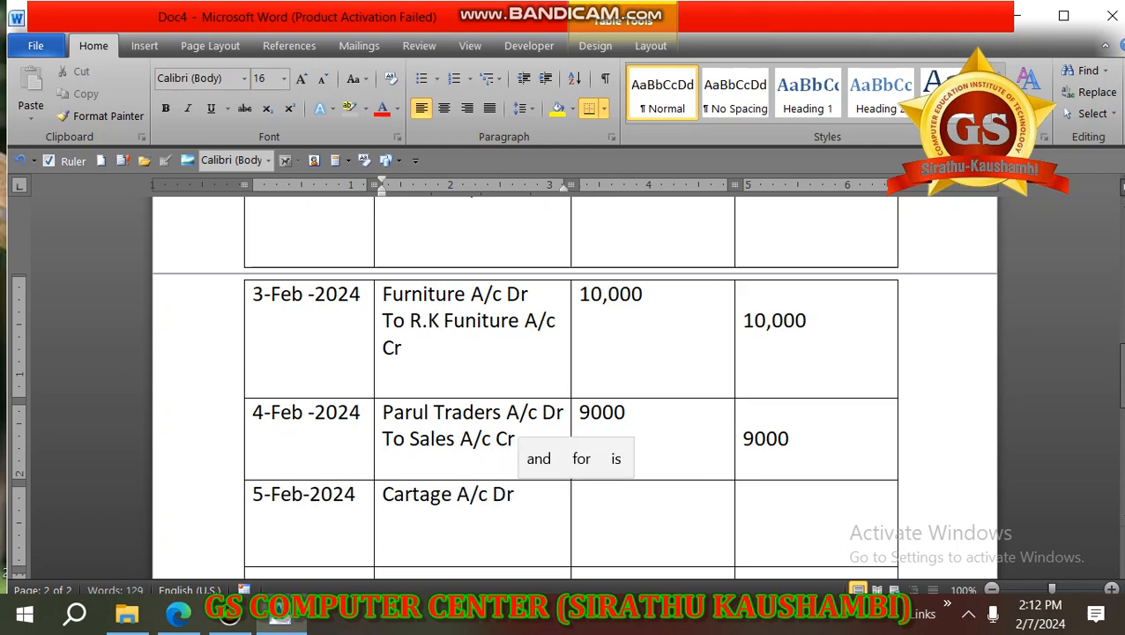
pyautogui.press('Return')
pyautogui.write('To C')
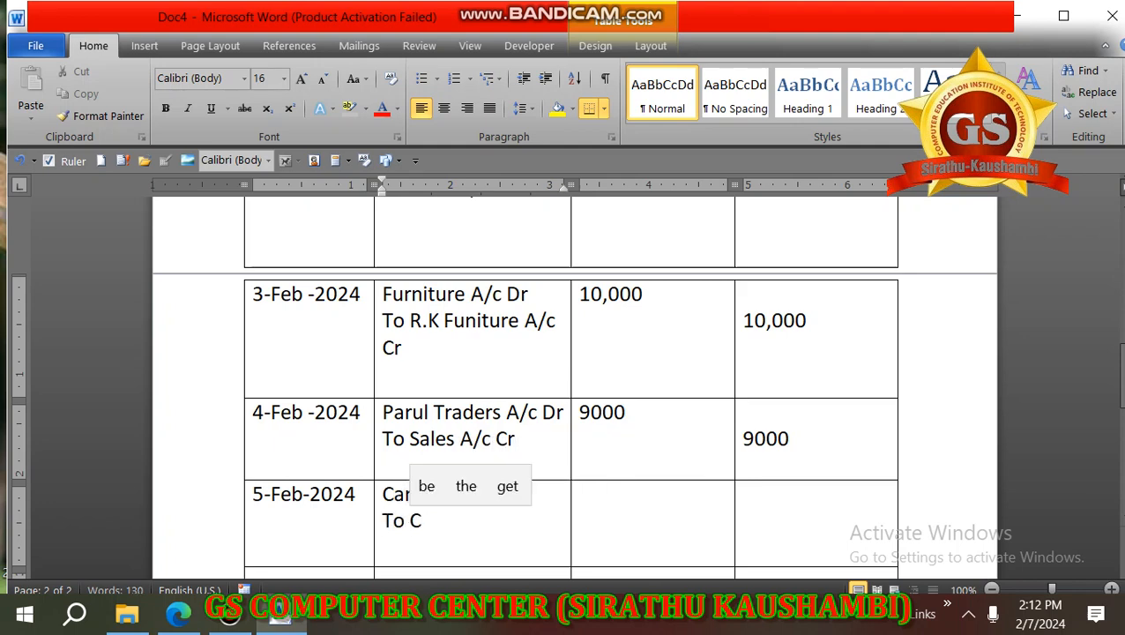
pyautogui.write('ash A')
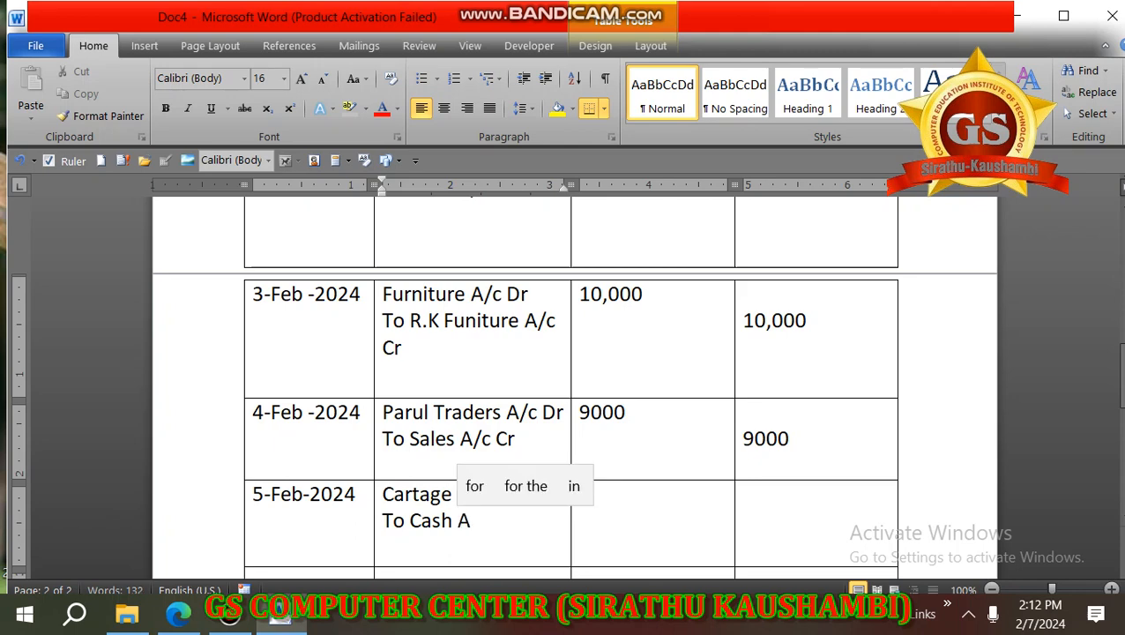
pyautogui.write('/c Cr')
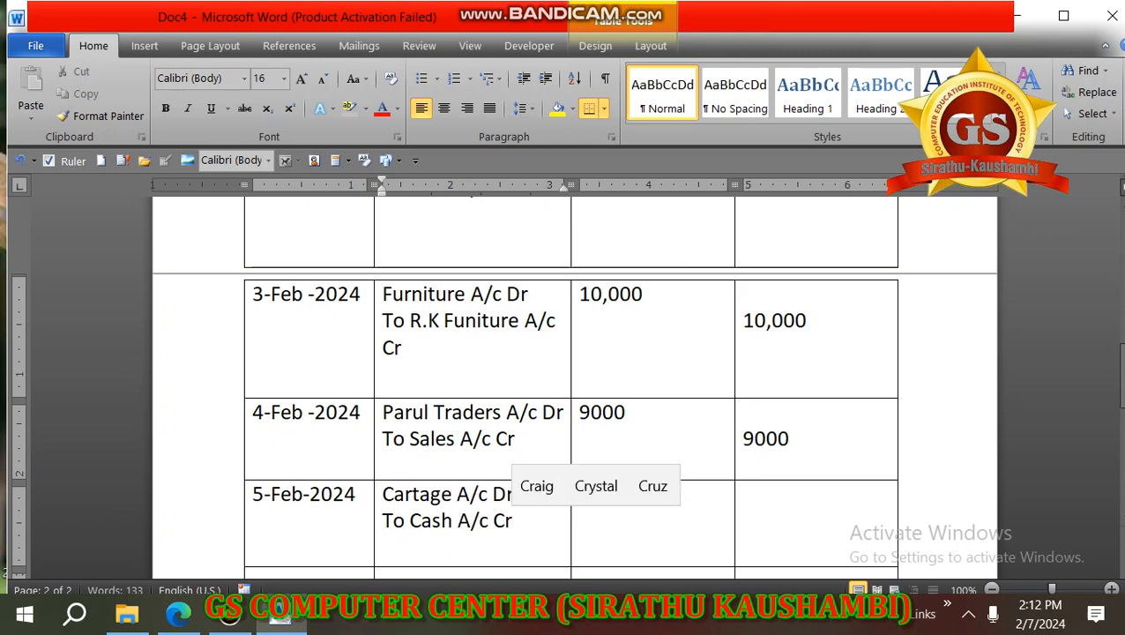
# Enter 100 as the 5-Feb entry's debit amount and 100 as its credit amount, placing the credit on the cell's second line
pyautogui.press('Tab')
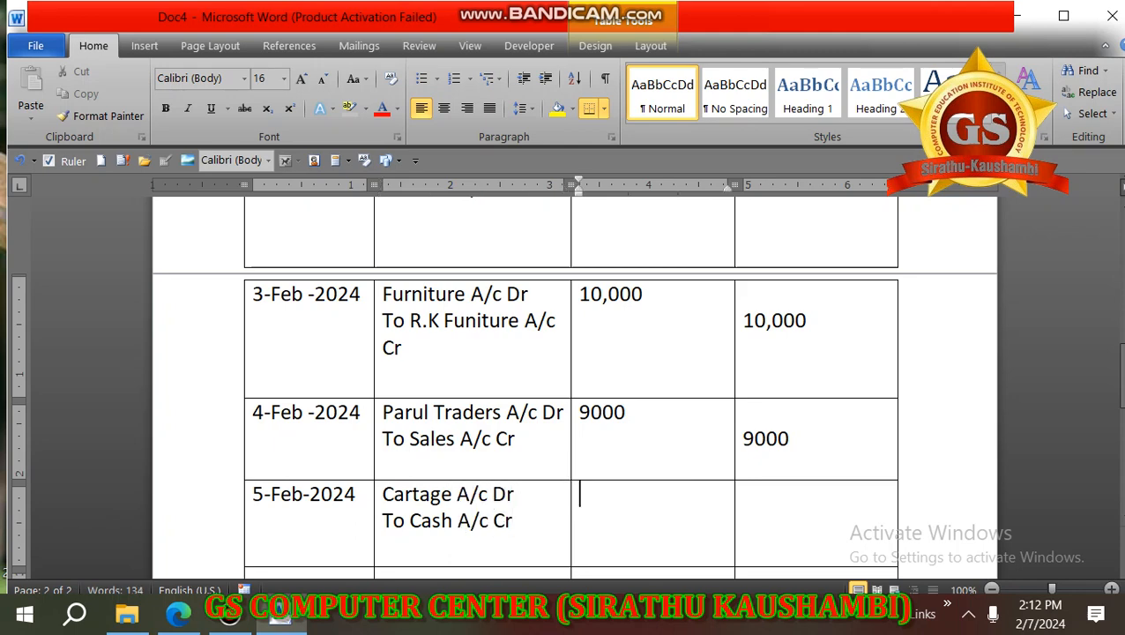
pyautogui.write('100')
pyautogui.press('Tab')
pyautogui.press('Return')
pyautogui.write('1000')
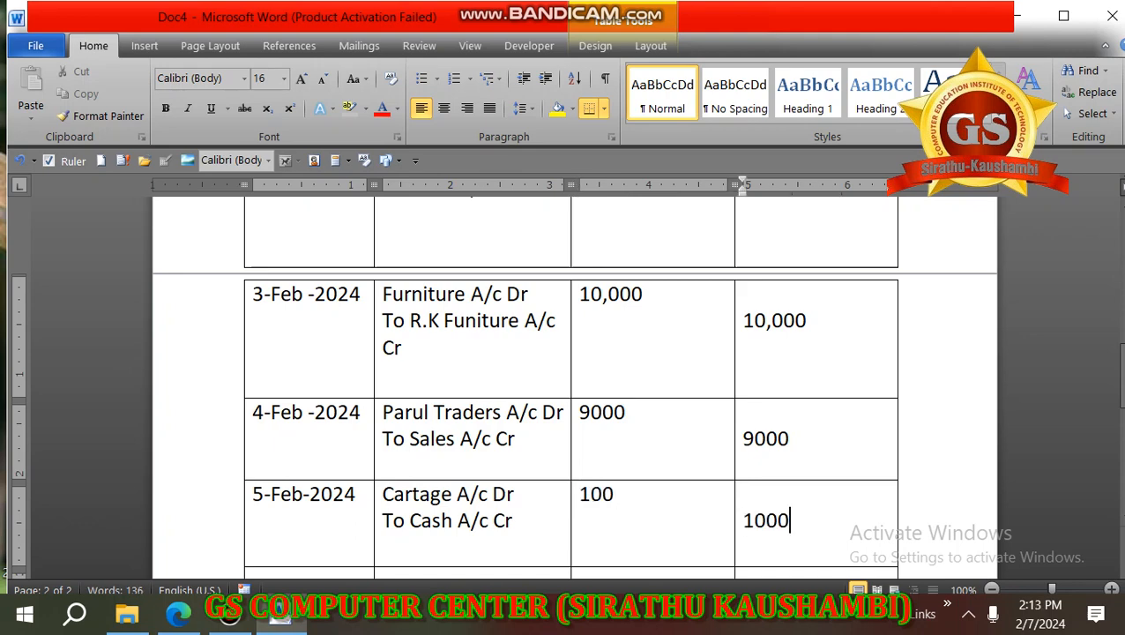
pyautogui.press('BackSpace')
# Examine the Question 6 settlement payment to Rk Furniture in the question list, comparing it with the Question 3 furniture purchase
pyautogui.scroll(10, 573, 388)
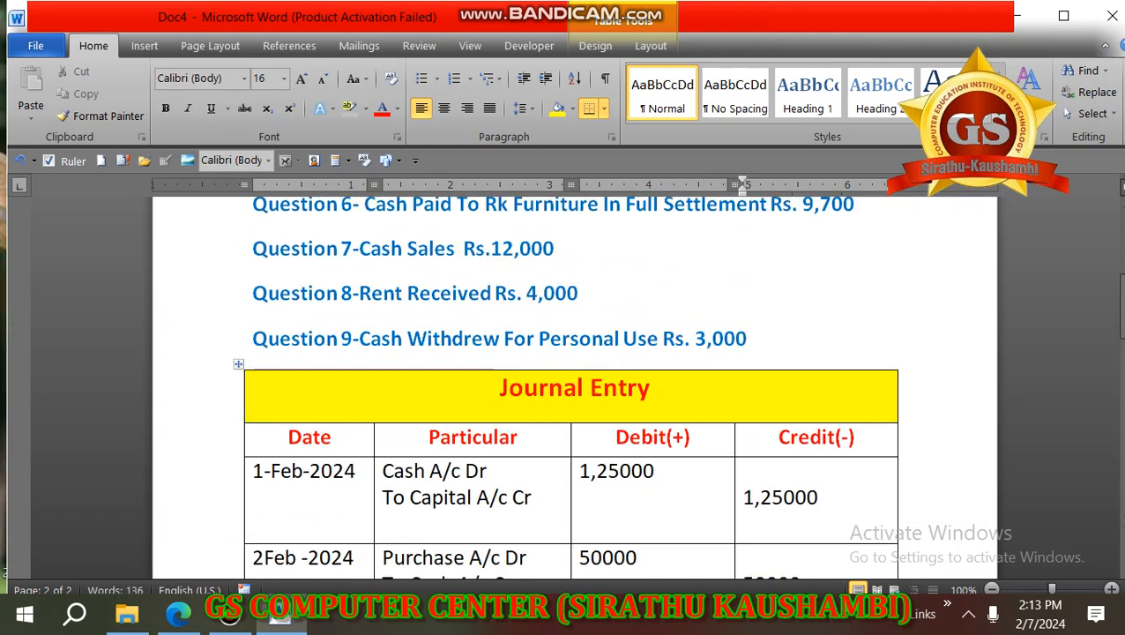
pyautogui.scroll(1, 573, 388)
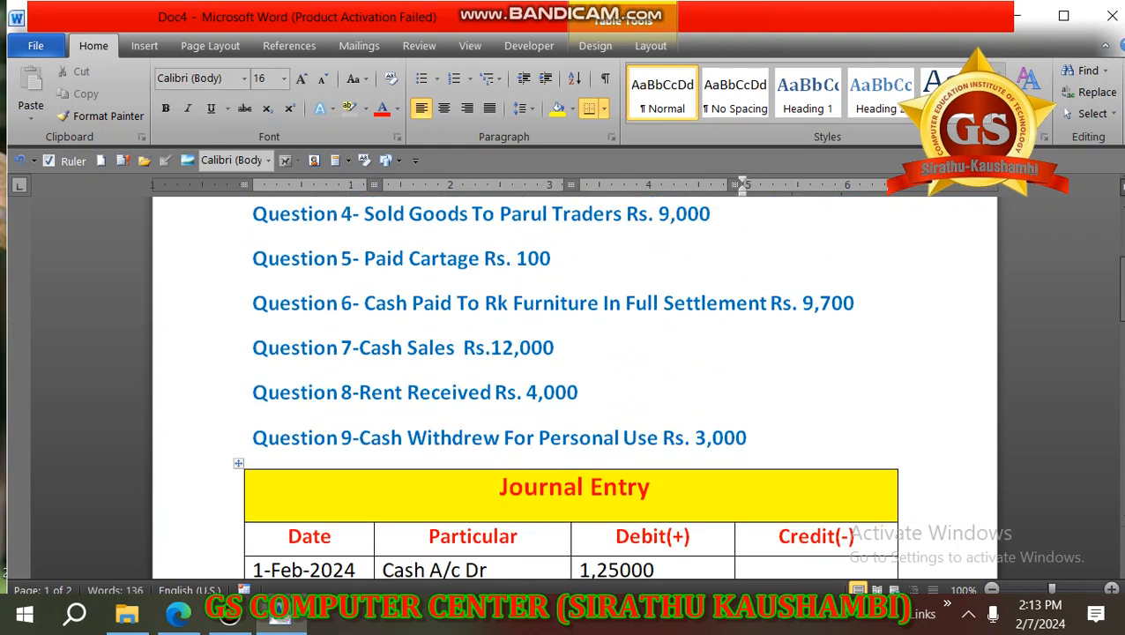
pyautogui.moveTo(254, 304); pyautogui.dragTo(602, 303)
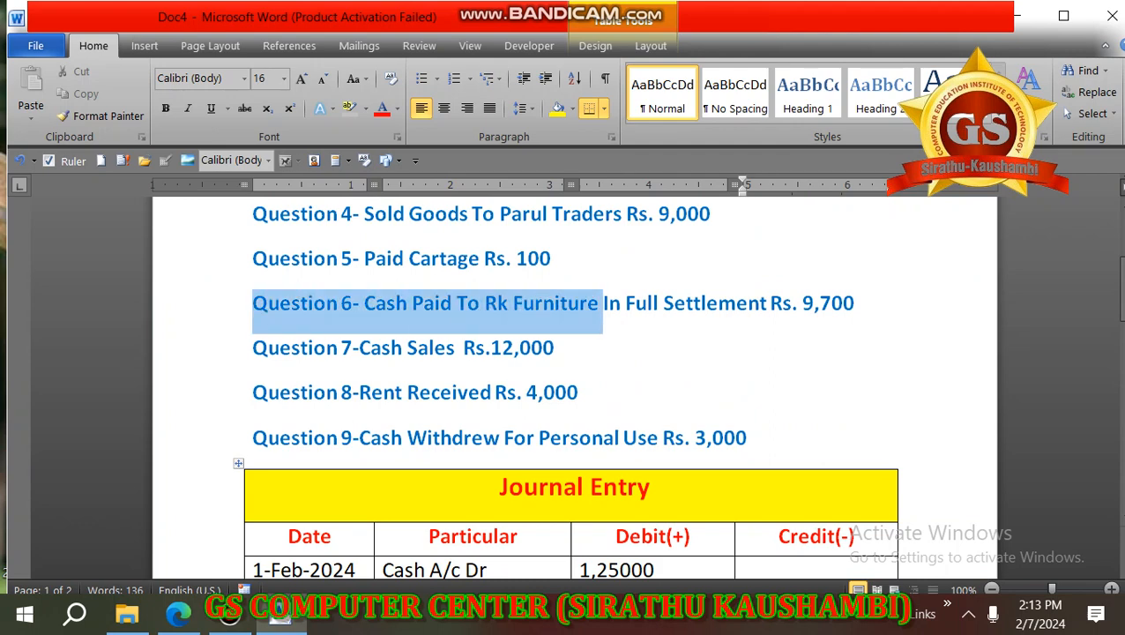
pyautogui.click(441, 304)
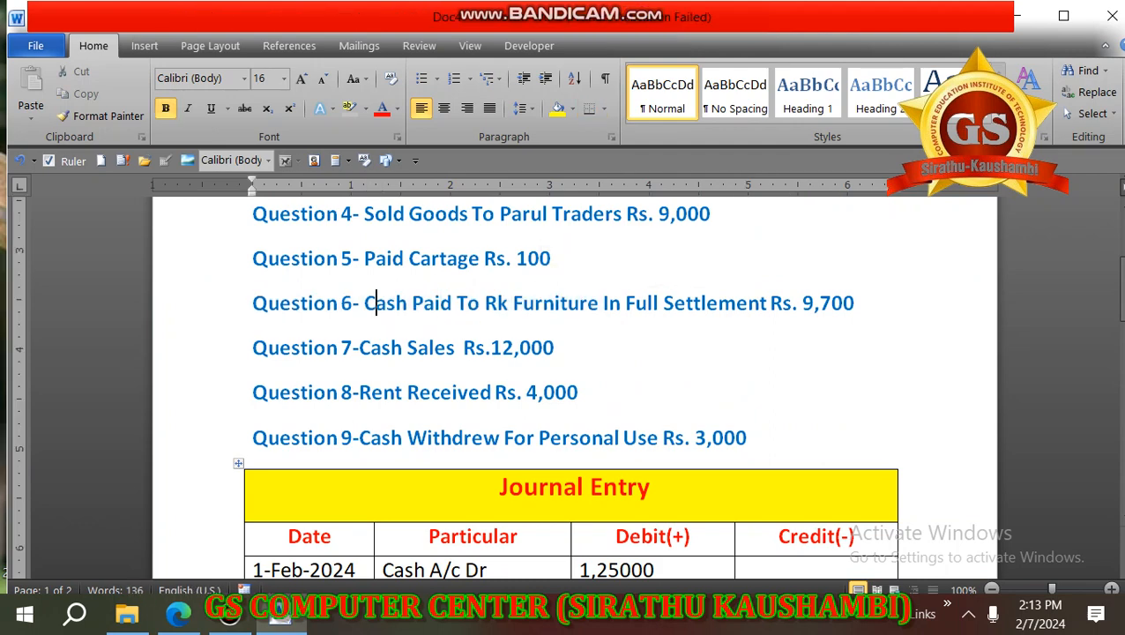
pyautogui.moveTo(364, 302); pyautogui.dragTo(769, 302)
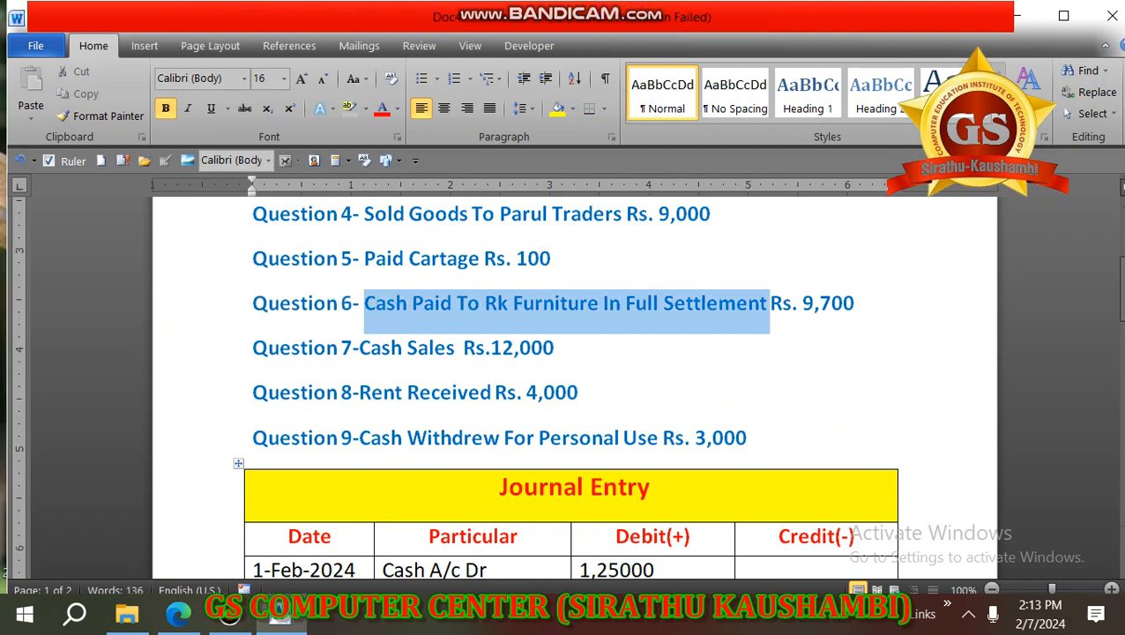
pyautogui.click(643, 303)
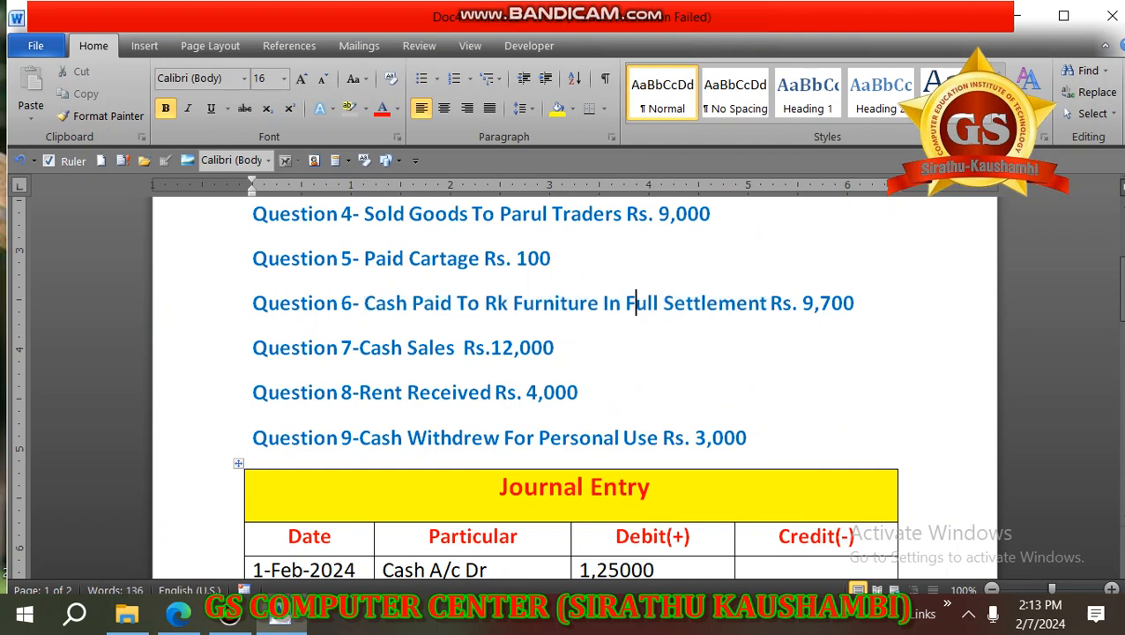
pyautogui.scroll(1, 642, 302)
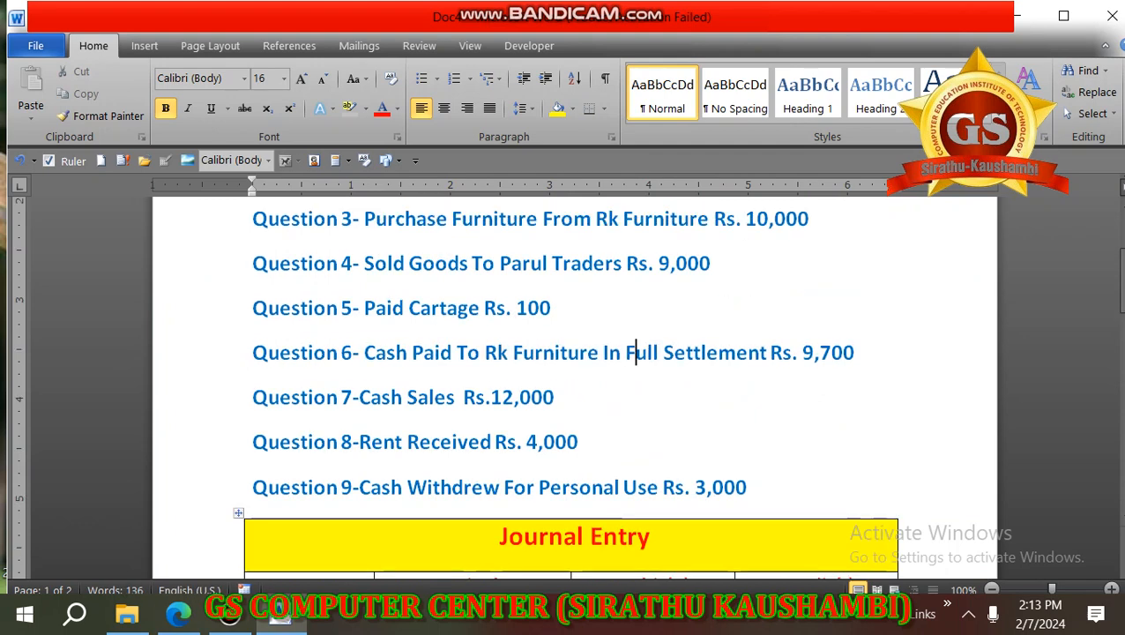
pyautogui.moveTo(364, 219); pyautogui.dragTo(712, 218)
pyautogui.click(498, 353)
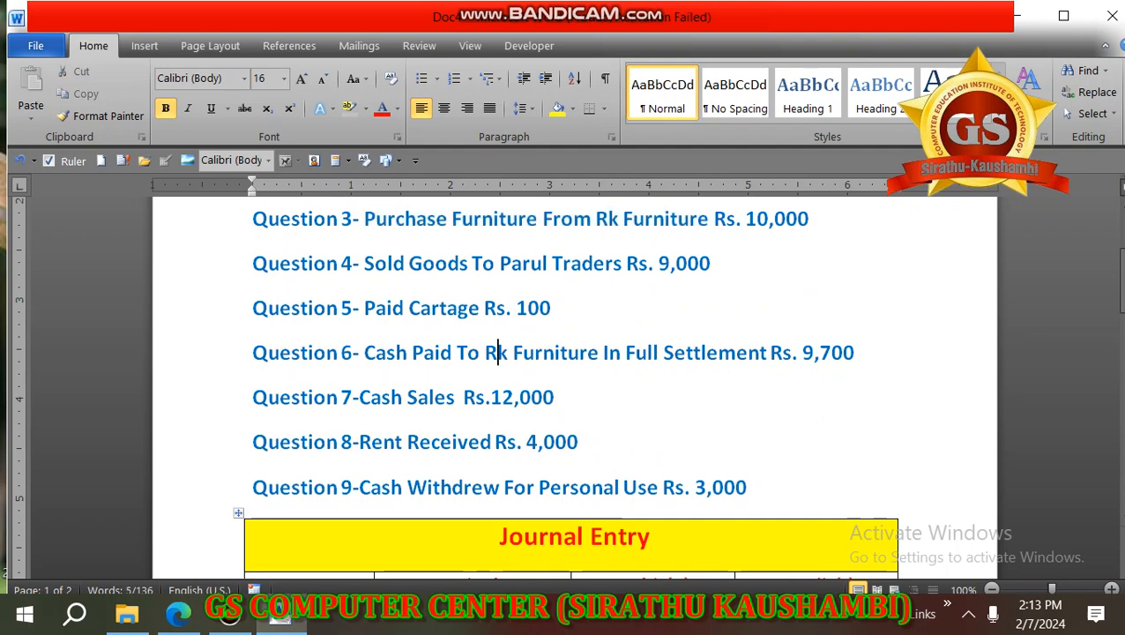
pyautogui.scroll(-1, 572, 387)
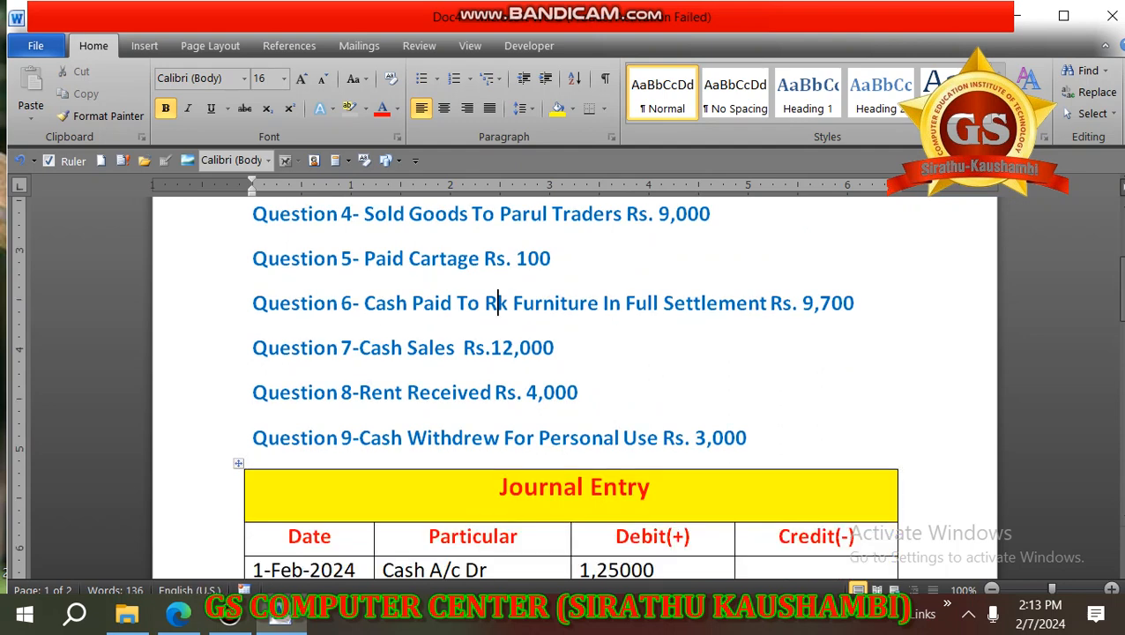
pyautogui.moveTo(364, 303); pyautogui.dragTo(663, 302)
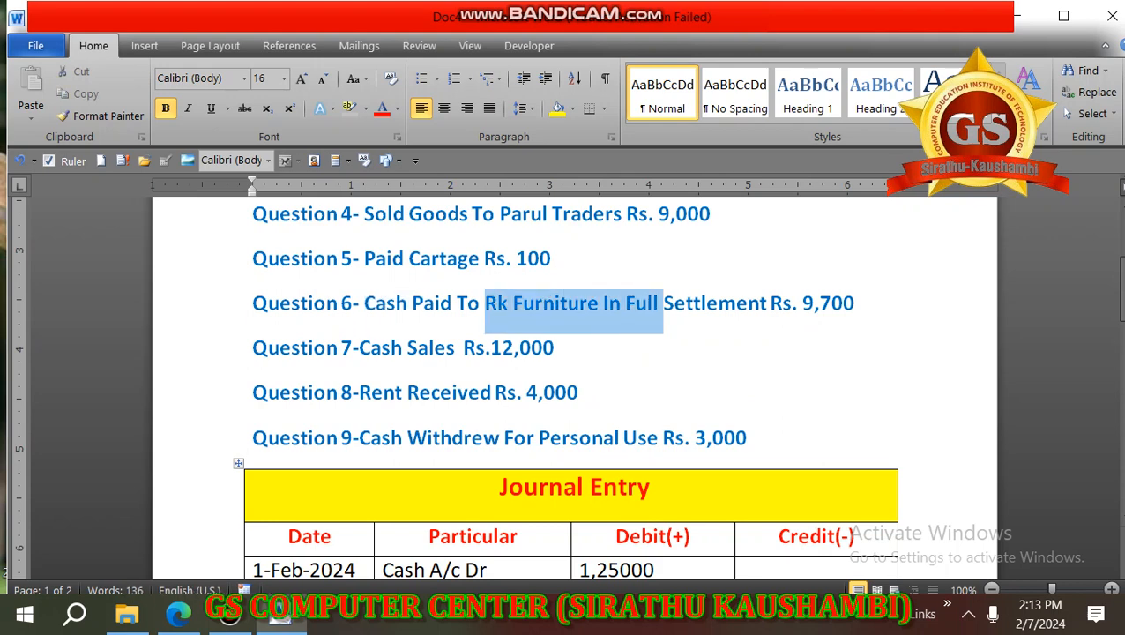
pyautogui.click(600, 302)
# Enter the date "6-Feb-2024" in the empty journal row below the 5-Feb entry
pyautogui.scroll(-7, 573, 388)
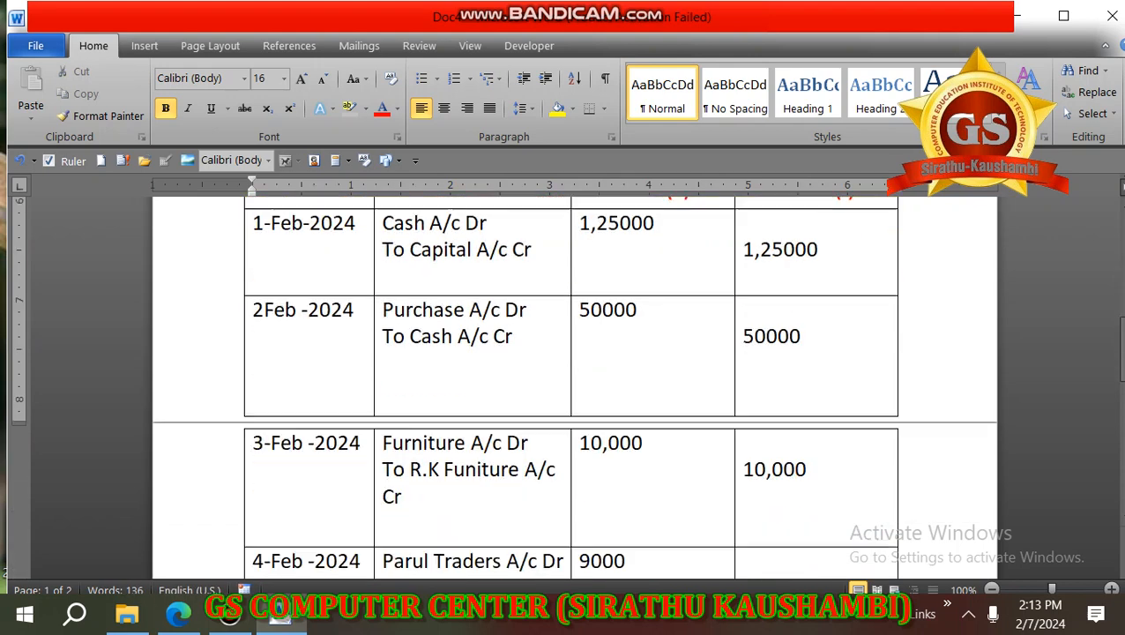
pyautogui.scroll(-6, 573, 388)
pyautogui.click(265, 434)
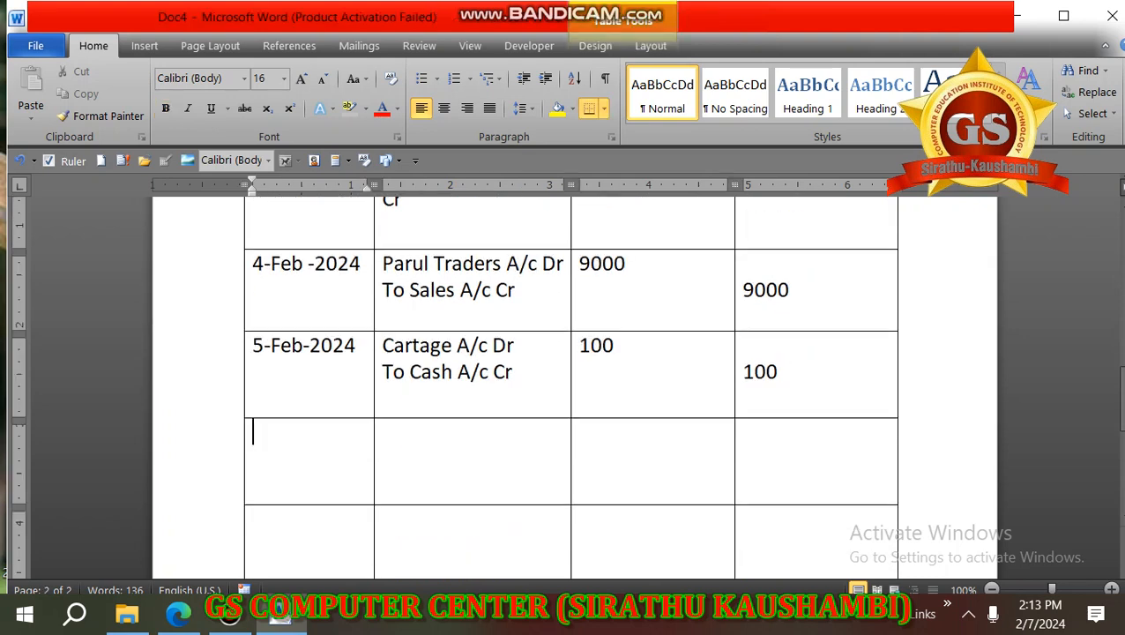
pyautogui.write('6-Feb')
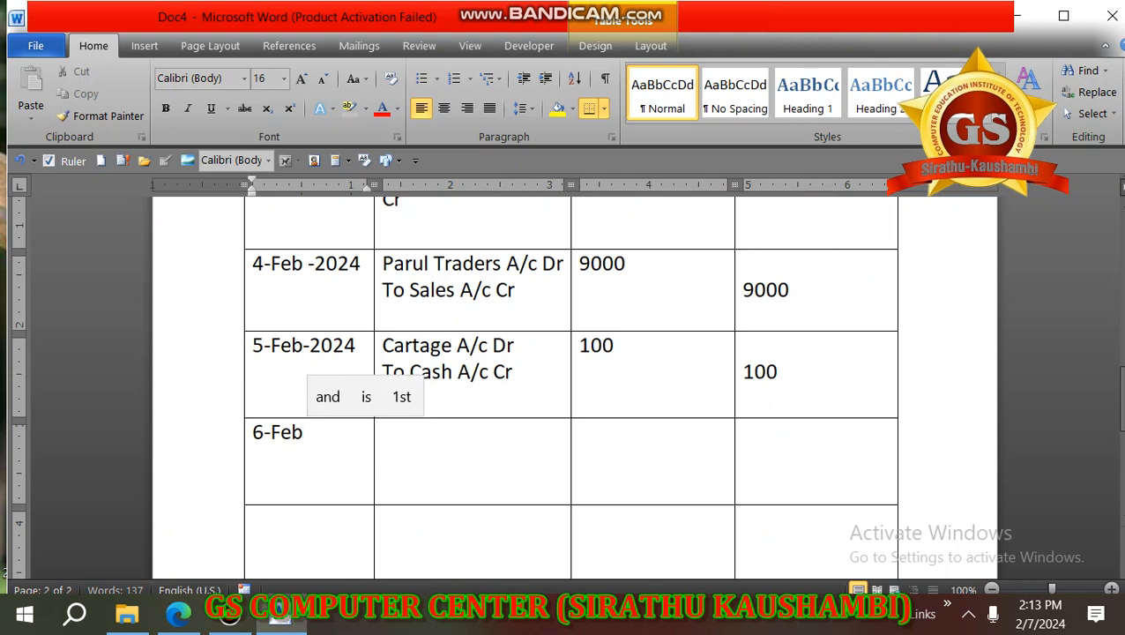
pyautogui.press('BackSpace')
pyautogui.write('-202')
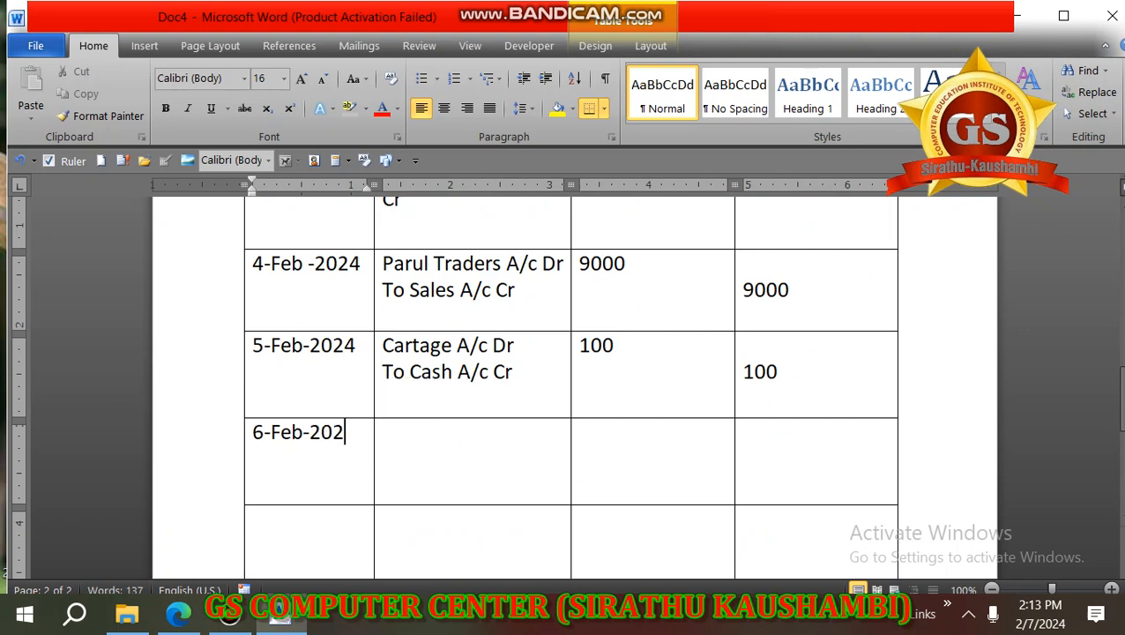
pyautogui.write('4')
# Fill in the 6-Feb entry's particulars with "R.K Funiture A/c Dr" and, on a second line, "To Cash A/c"
pyautogui.press('Tab')
pyautogui.write('R')
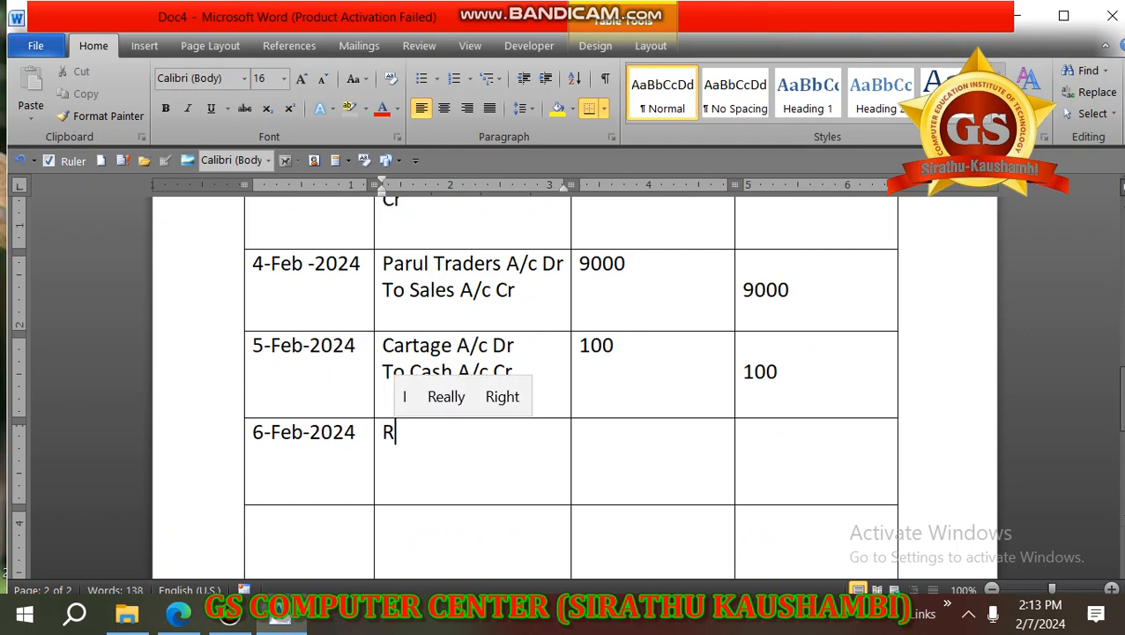
pyautogui.write('.K')
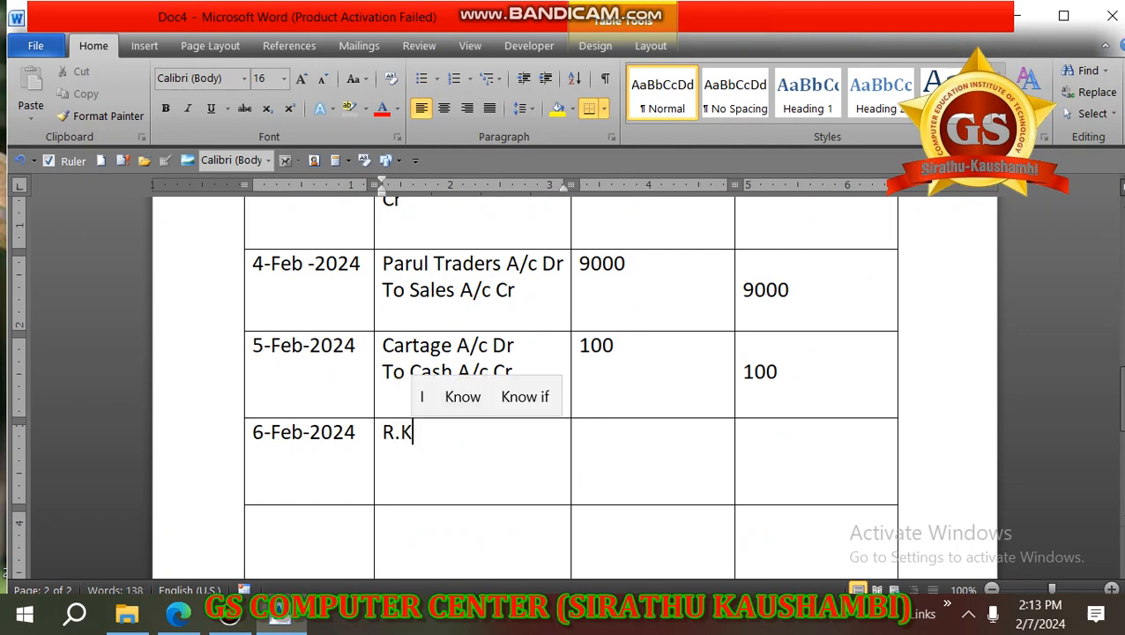
pyautogui.write(' Fu')
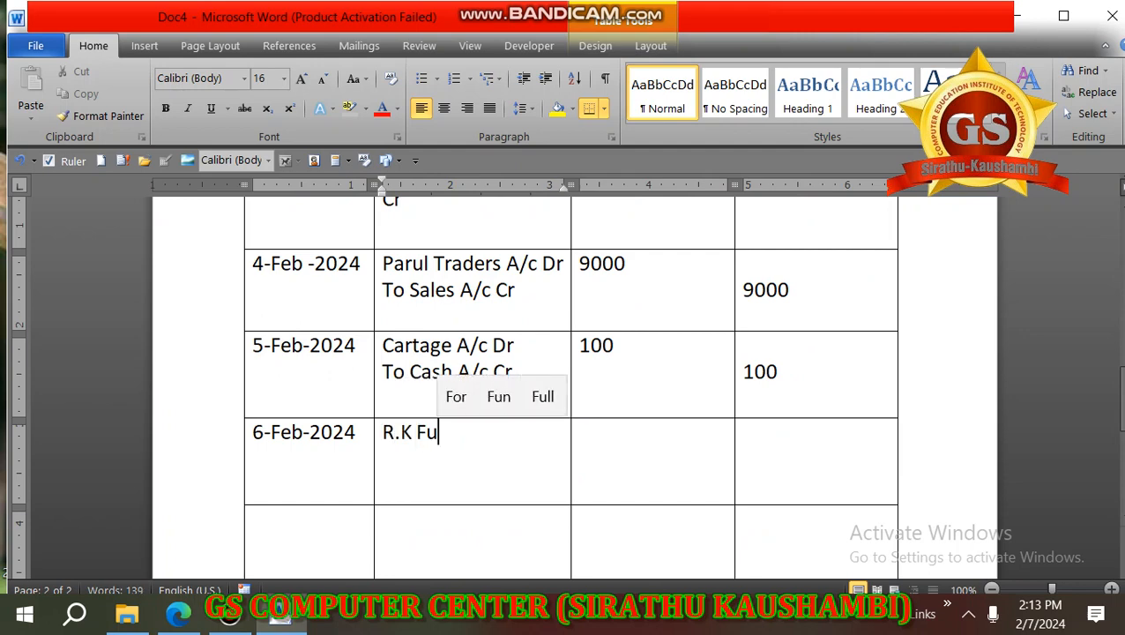
pyautogui.write('niture ')
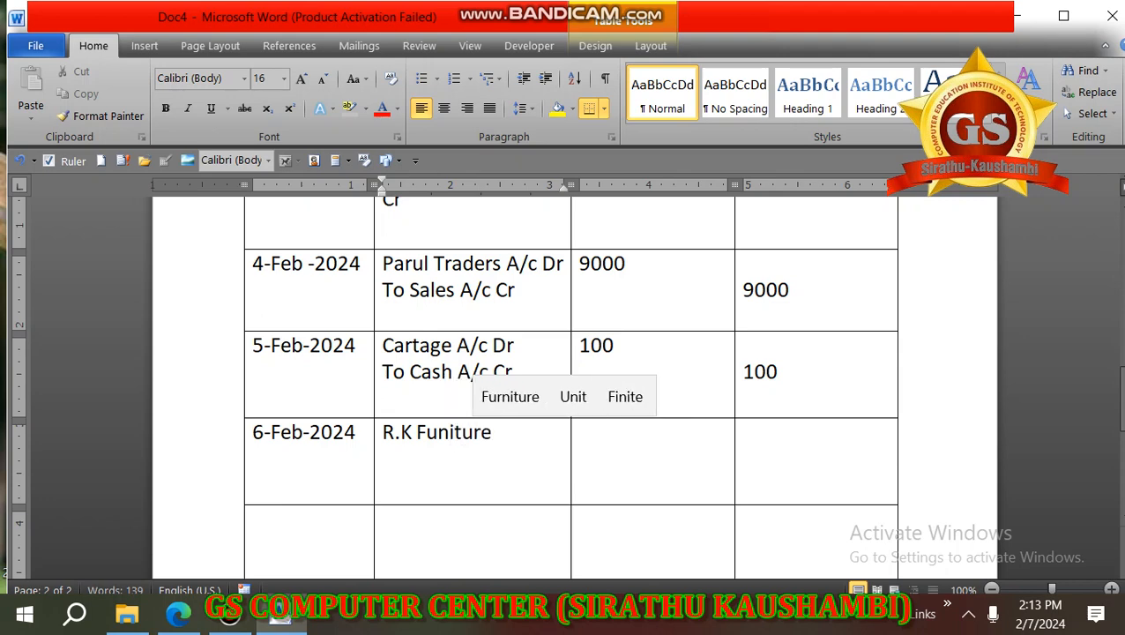
pyautogui.write('A/c')
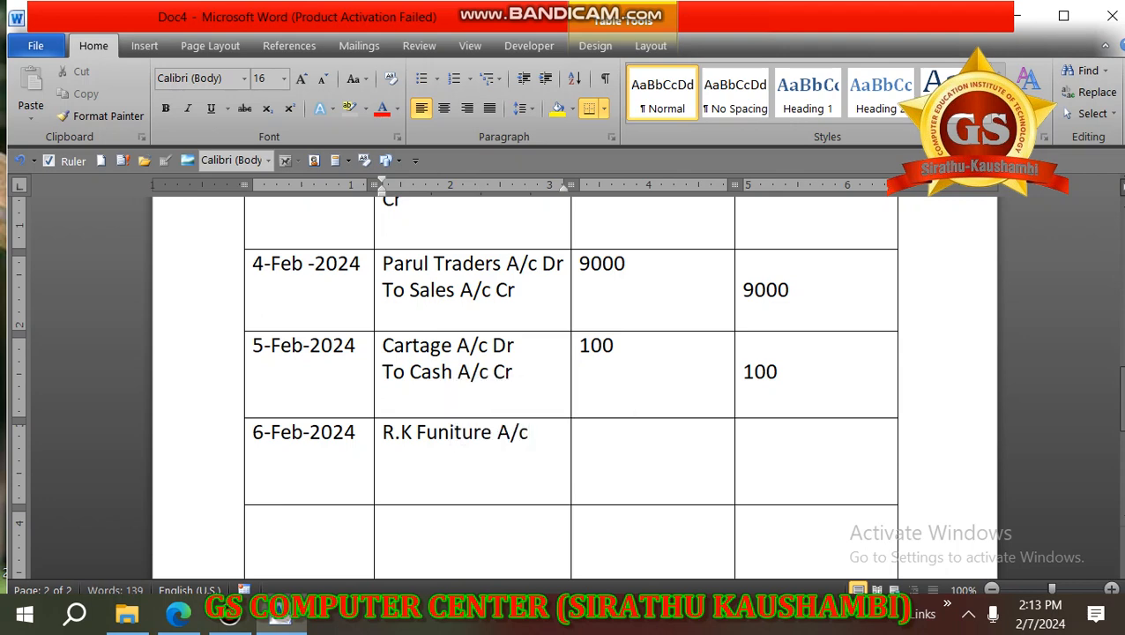
pyautogui.write(' Dr')
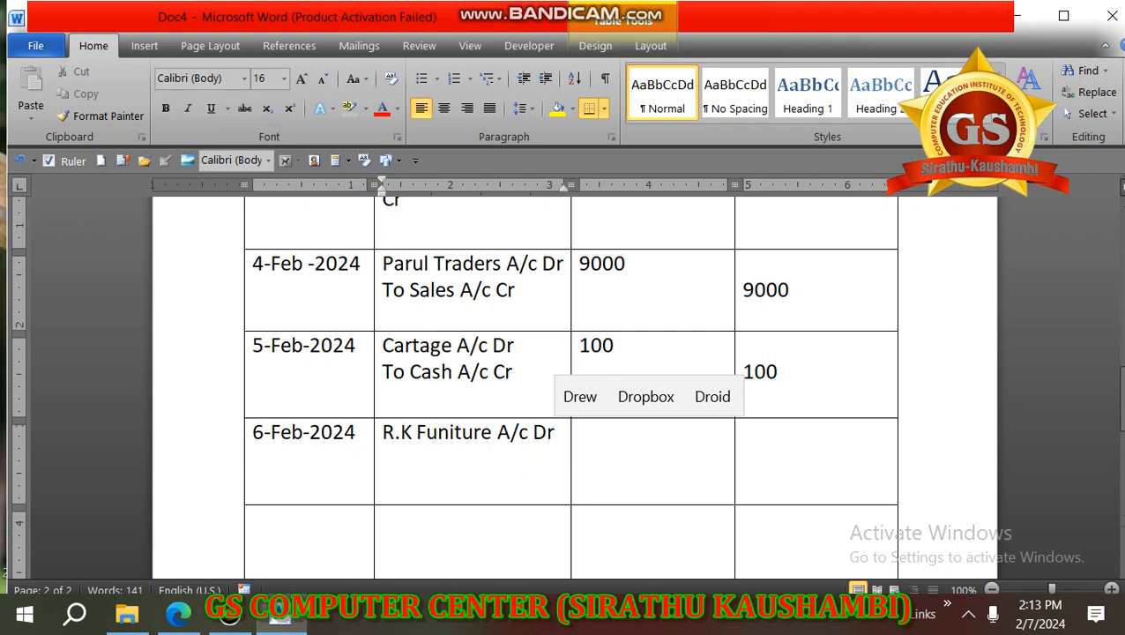
pyautogui.press('Return')
pyautogui.write('To ')
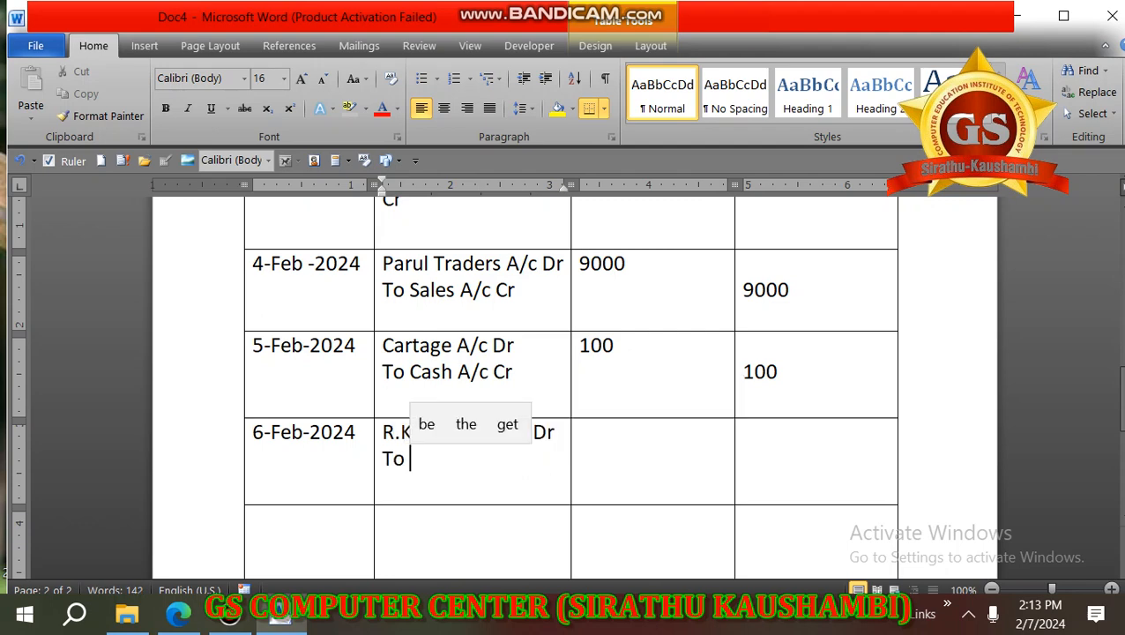
pyautogui.write('Cash ')
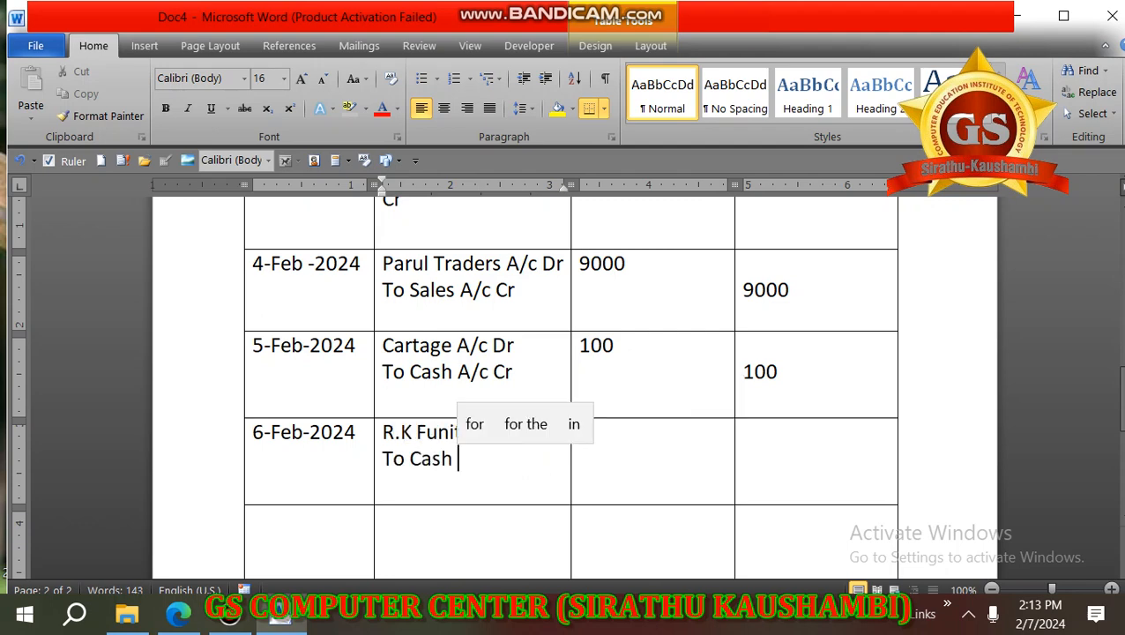
pyautogui.write('A/c')
# Enter 9700 as the 6-Feb entry's debit amount and 9700 as its credit amount, placing the credit on the cell's second line
pyautogui.press('Tab')
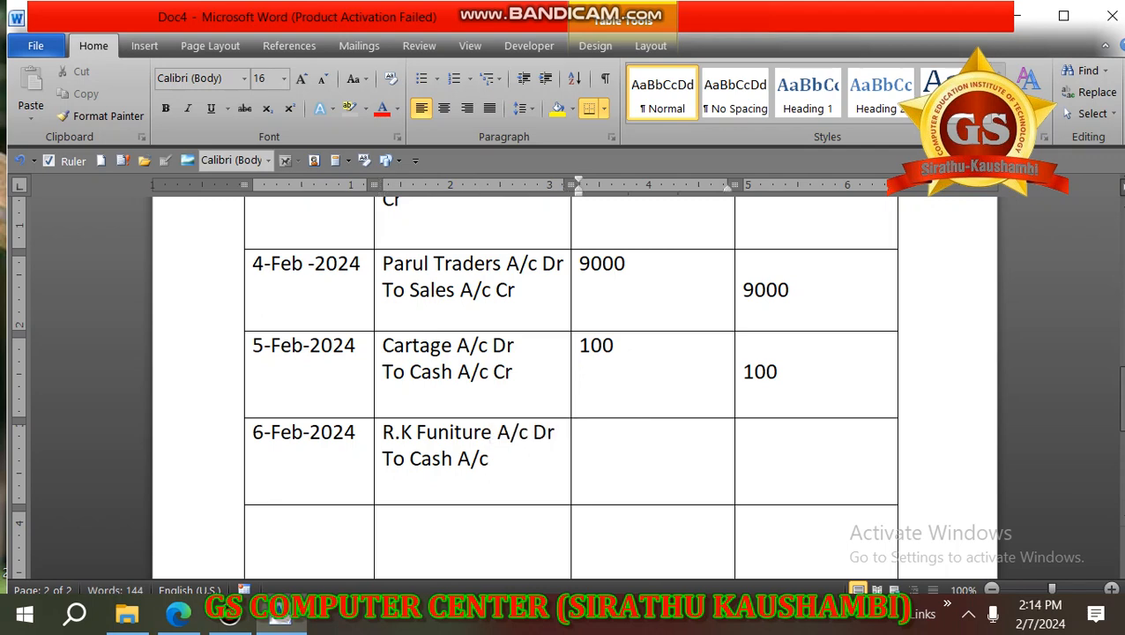
pyautogui.write('9700')
pyautogui.press('Tab')
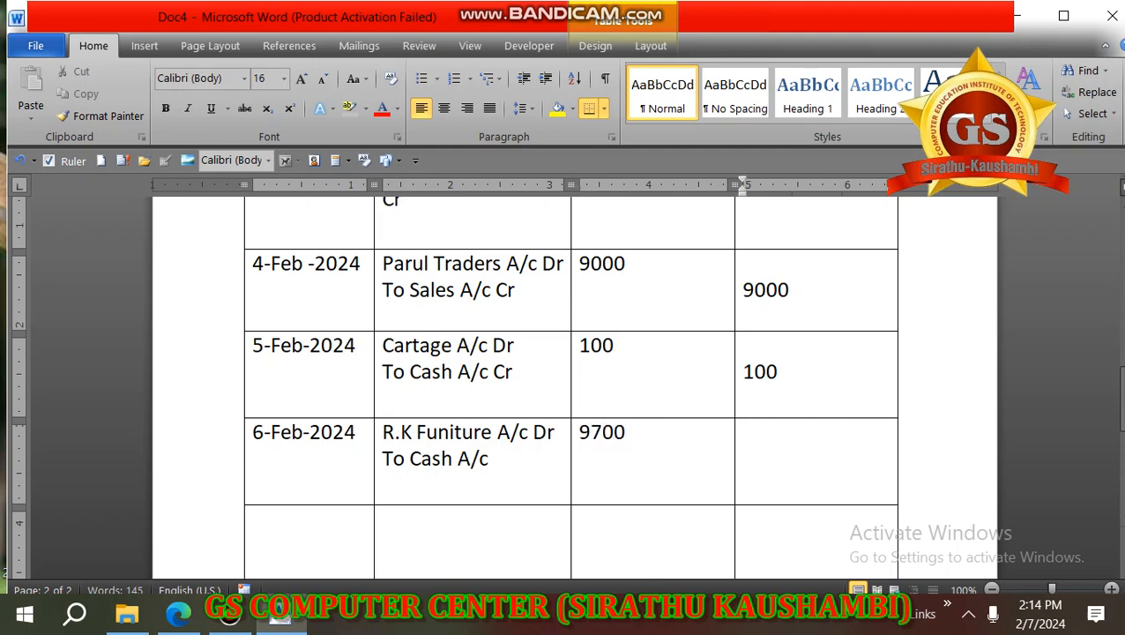
pyautogui.press('Return')
pyautogui.write('9700')
# Check the Question 6 amount in the question list and examine the Question 7 cash sales transaction
pyautogui.scroll(15, 564, 388)
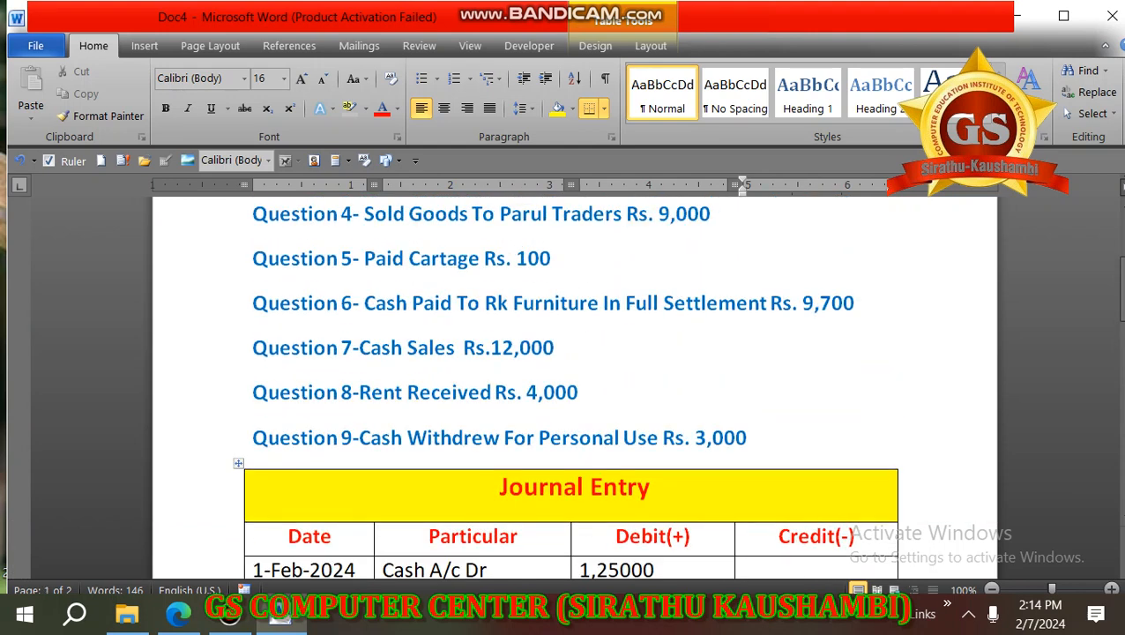
pyautogui.moveTo(793, 304); pyautogui.dragTo(853, 305)
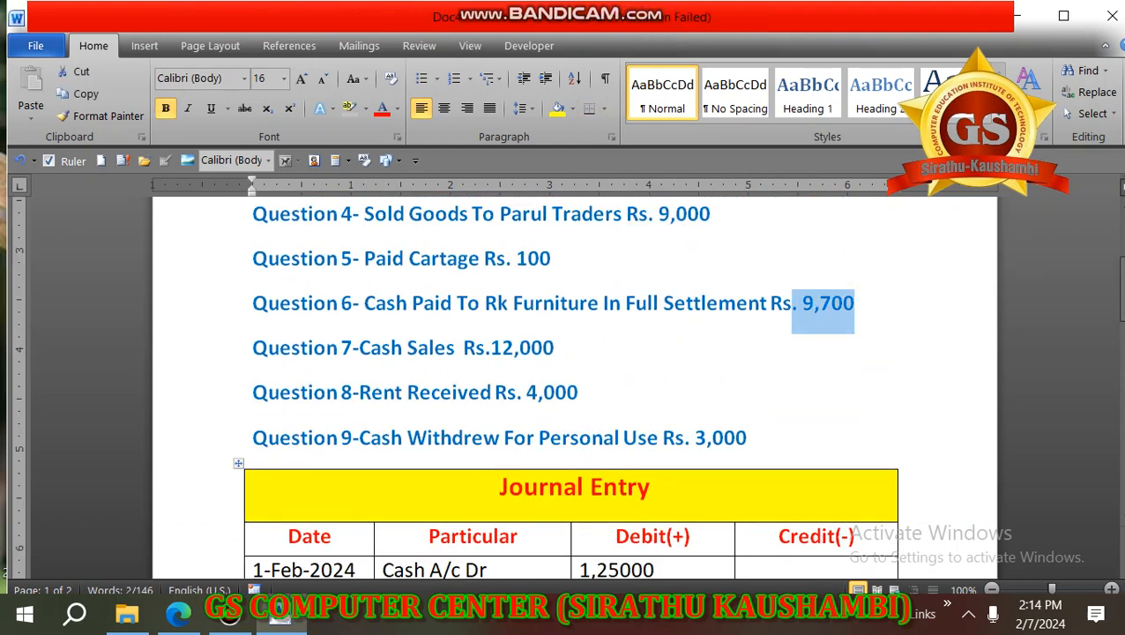
pyautogui.click(337, 347)
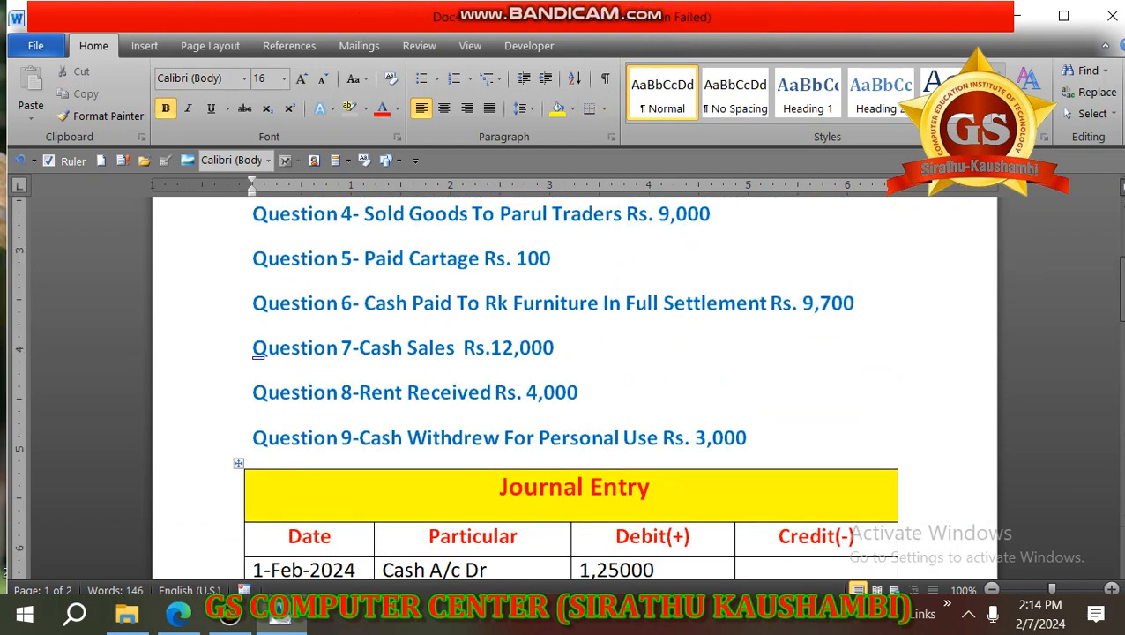
pyautogui.moveTo(254, 350); pyautogui.dragTo(483, 352)
pyautogui.click(371, 348)
pyautogui.moveTo(358, 349); pyautogui.dragTo(462, 350)
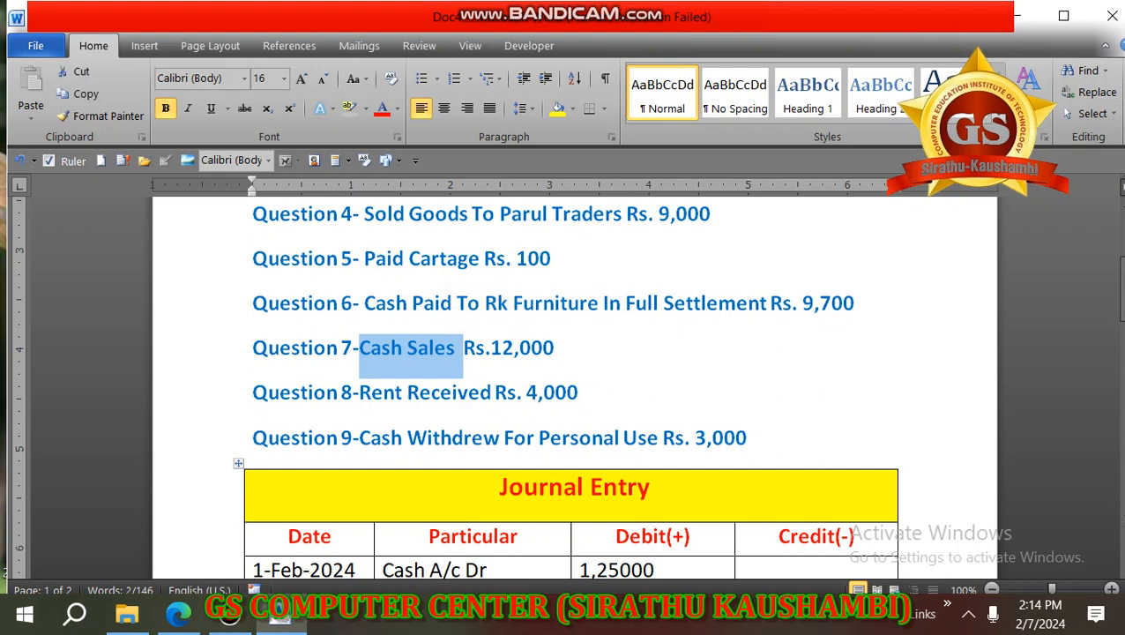
pyautogui.click(444, 347)
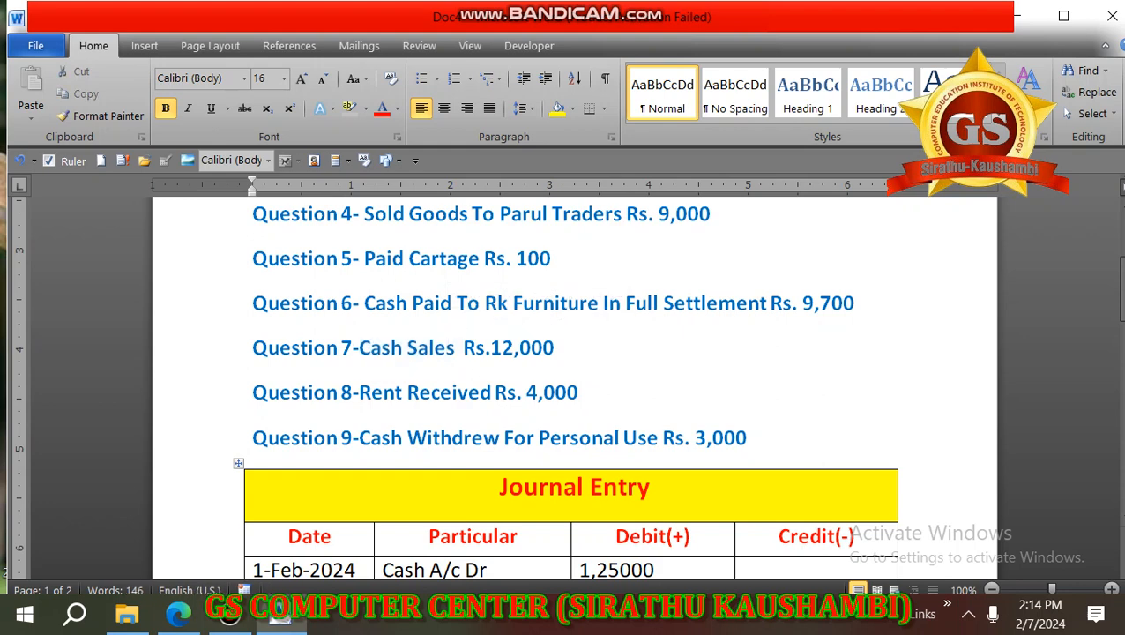
# Enter the date "7-feb-2024" in the empty journal row below the 6-Feb entry
pyautogui.scroll(-15, 570, 388)
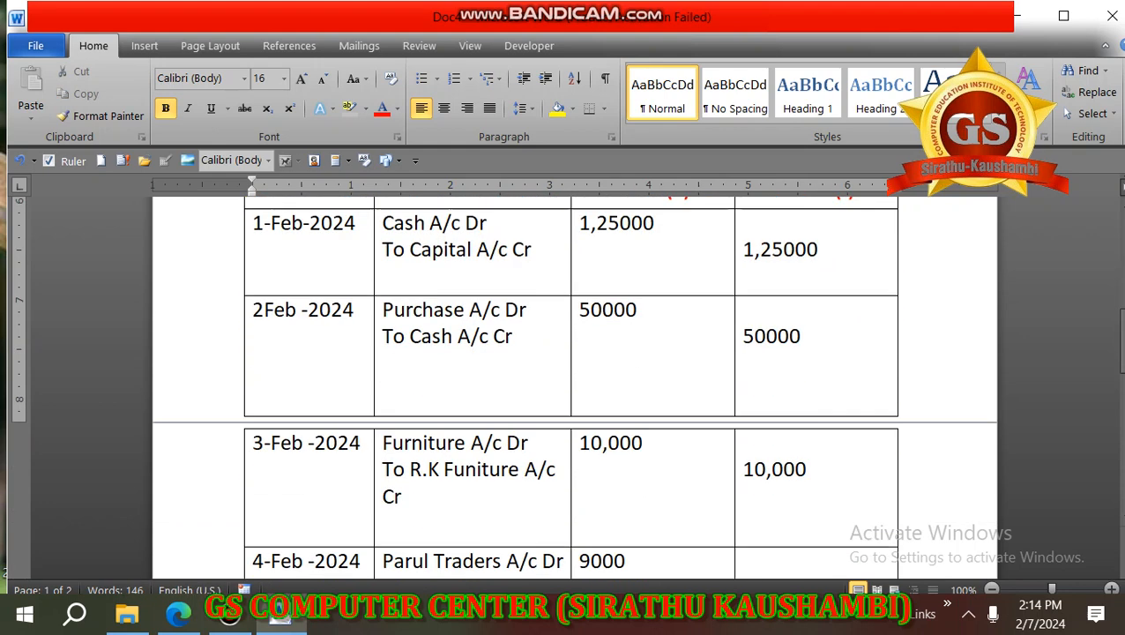
pyautogui.click(256, 370)
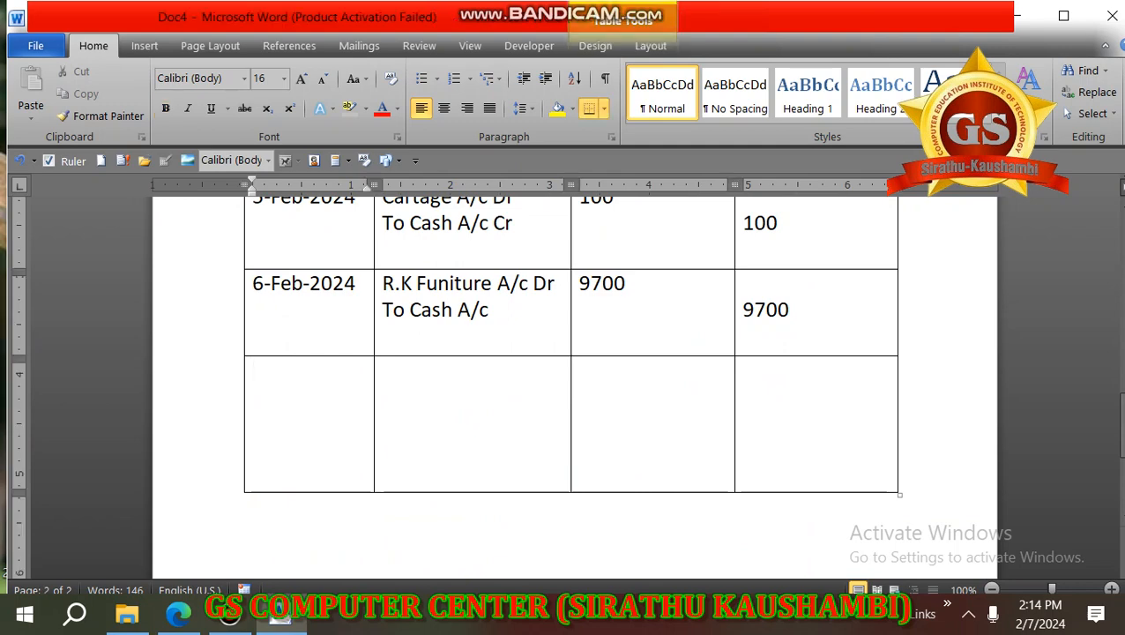
pyautogui.write('7-feb')
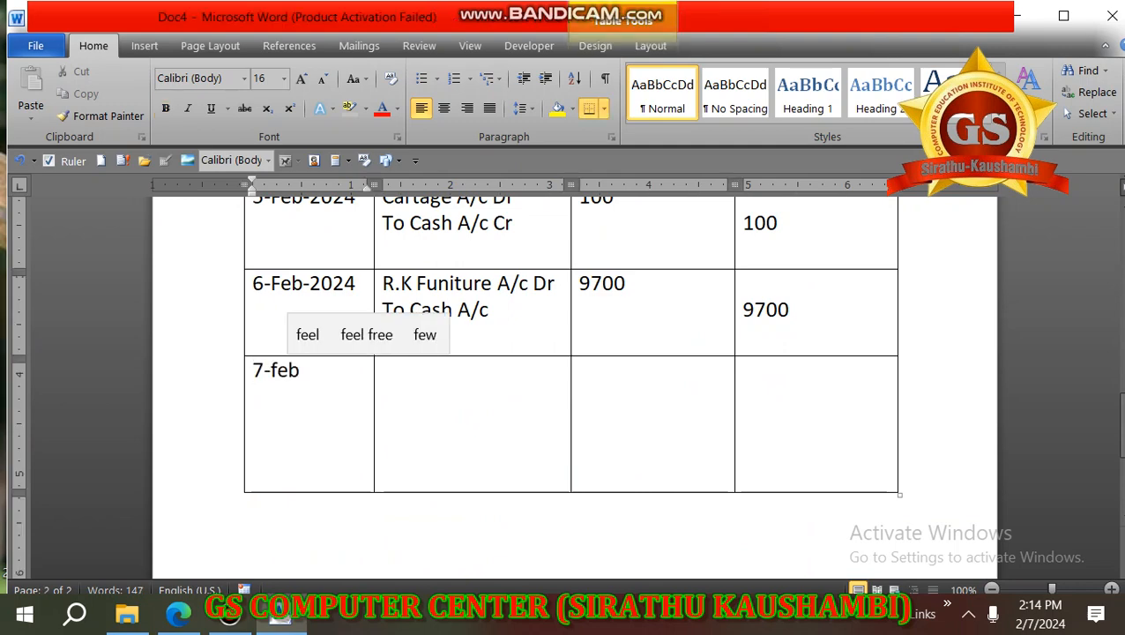
pyautogui.write('-')
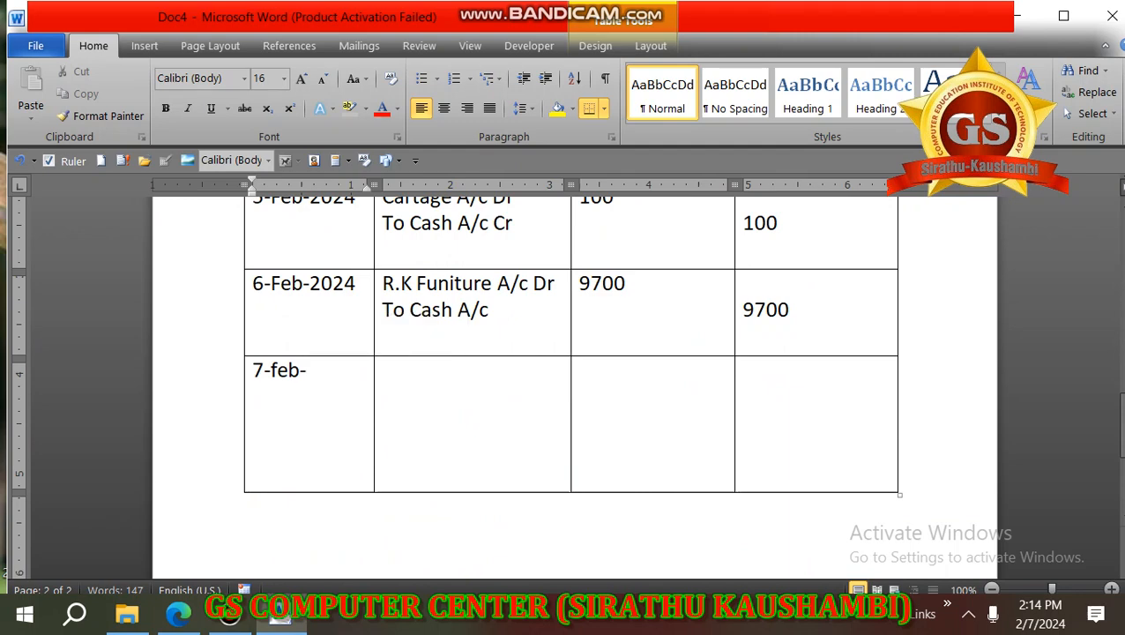
pyautogui.write('2024')
# Fill in the 7-feb entry's particulars with "Cash A/c Dr" and, on a second line, "To Sales A/c Cr"
pyautogui.press('Tab')
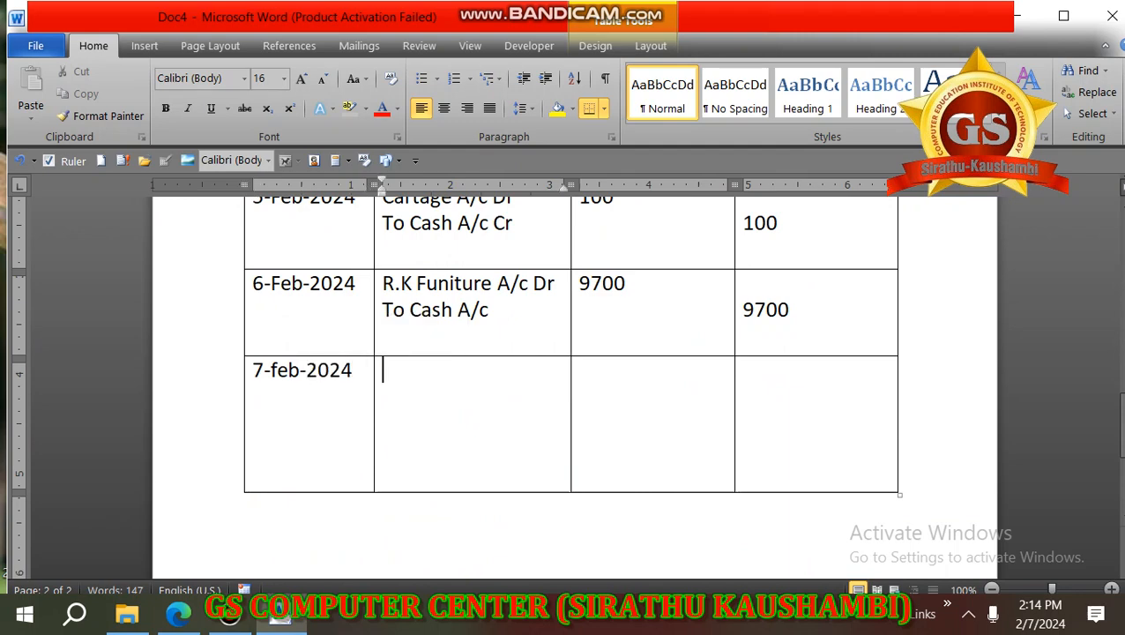
pyautogui.write('Cash ')
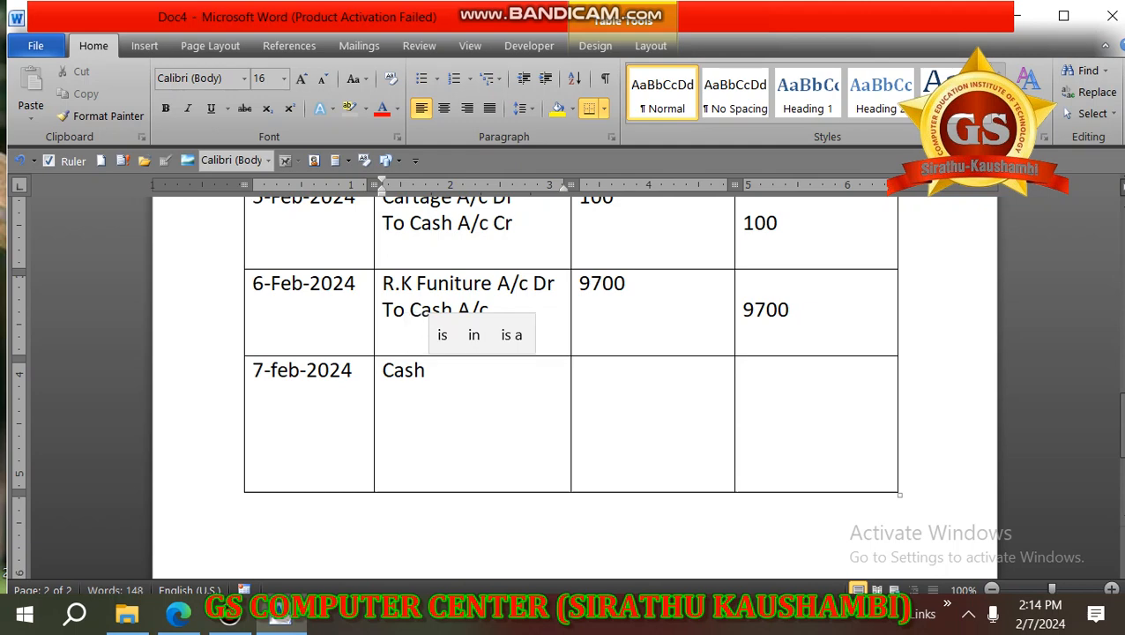
pyautogui.write('A/c Dr')
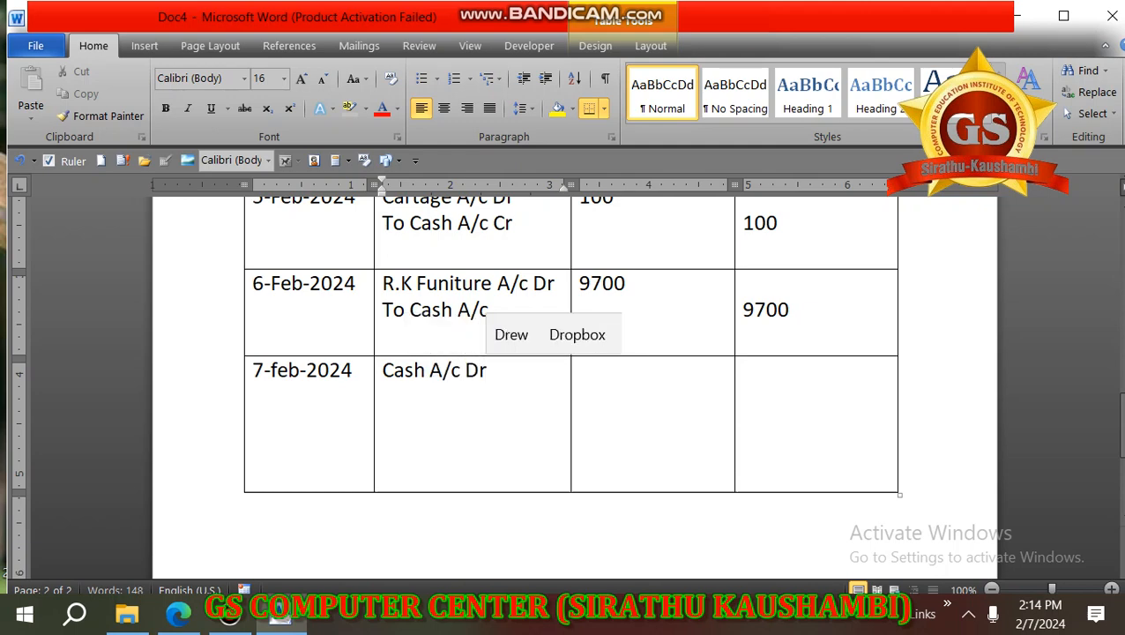
pyautogui.press('Return')
pyautogui.write('To ')
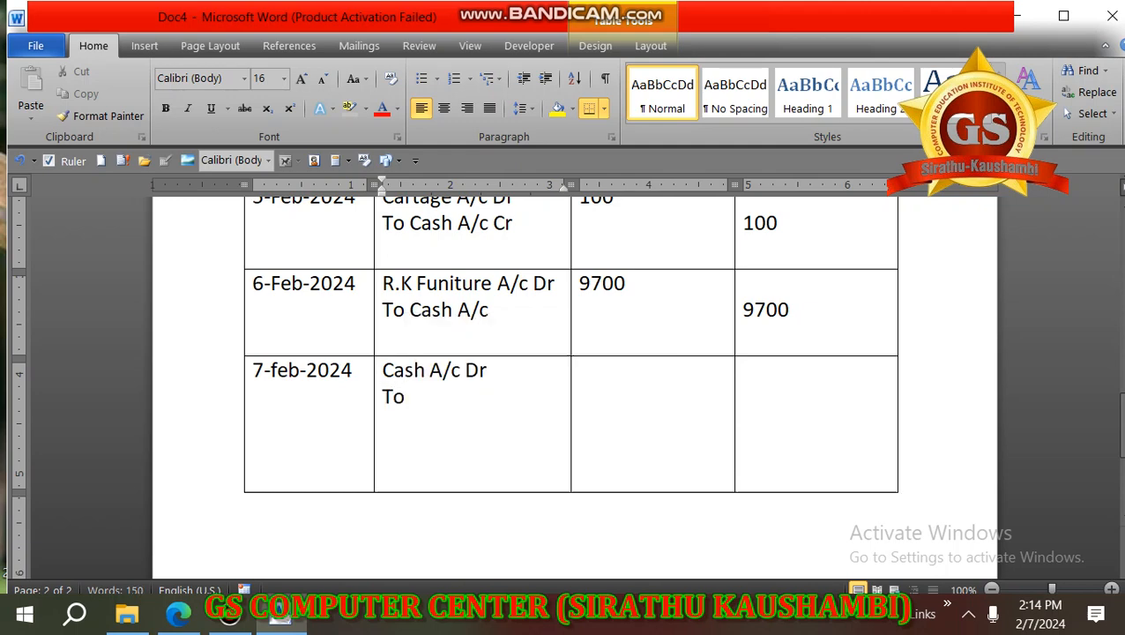
pyautogui.write('Sales')
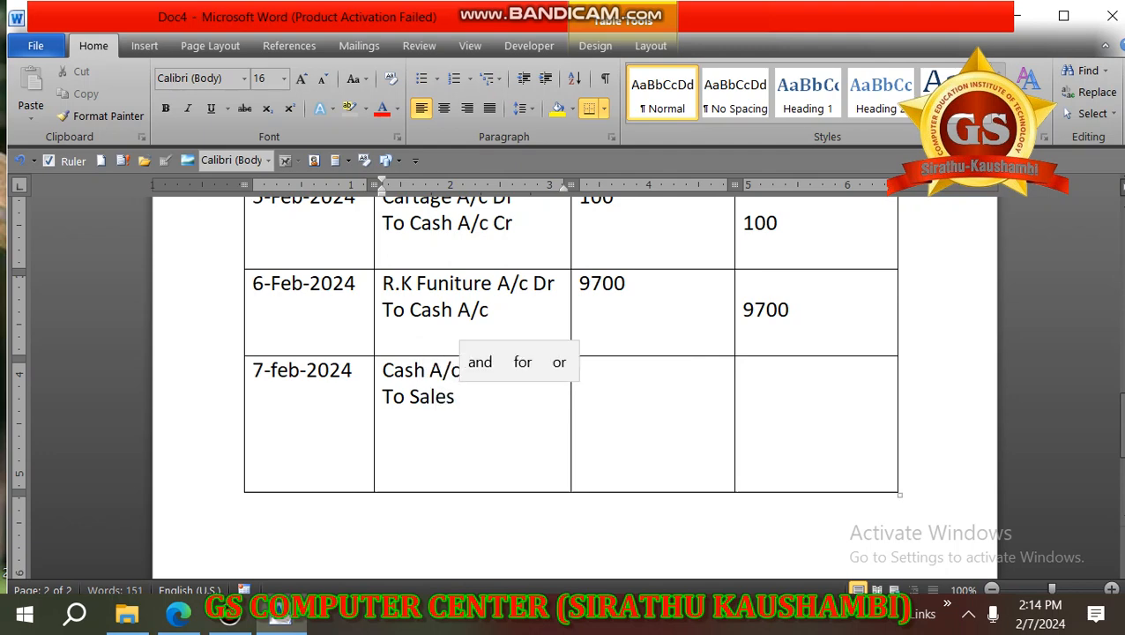
pyautogui.write(' A/c ')
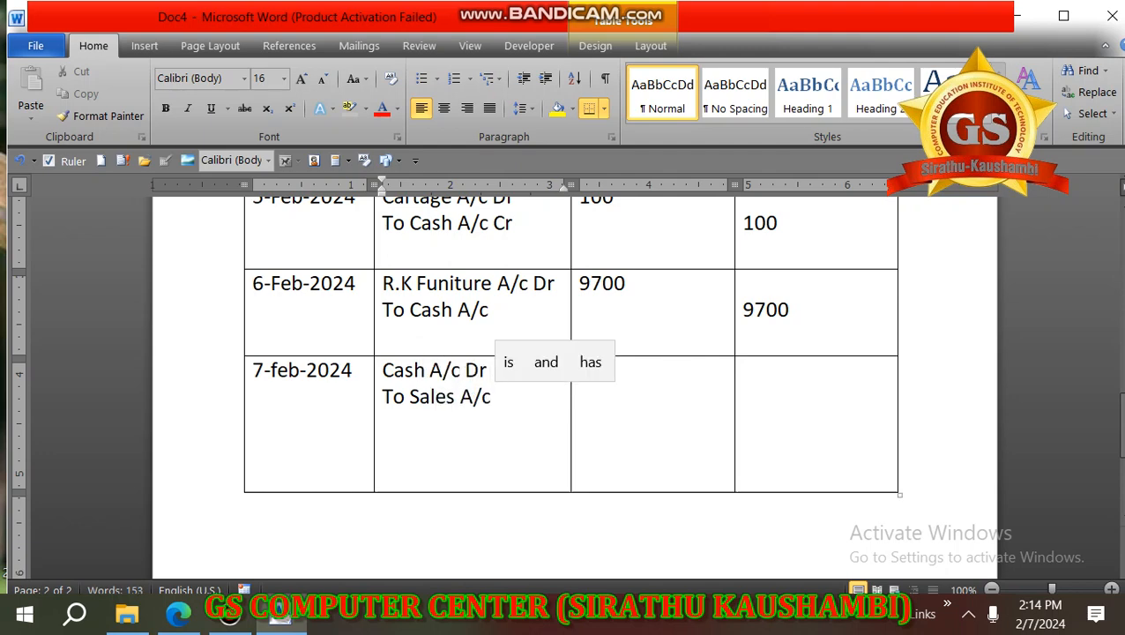
pyautogui.write('Cr')
# Enter 12000 as the 7-feb entry's debit amount and 12000 as its credit amount, placing the credit on the cell's second line
pyautogui.press('Tab')
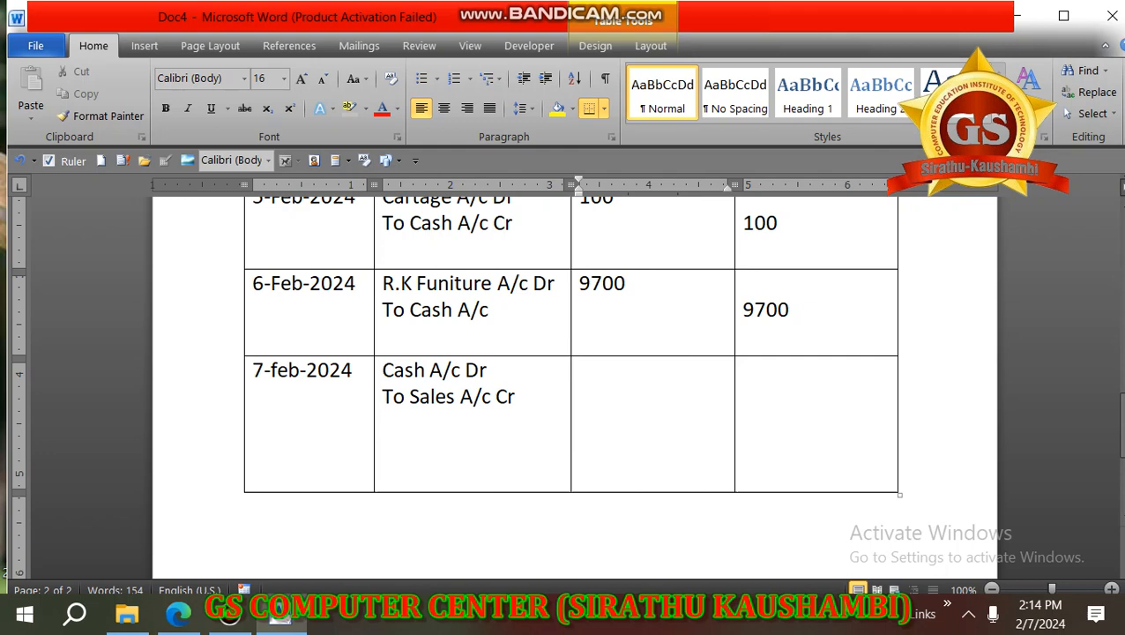
pyautogui.write('12000')
pyautogui.press('Tab')
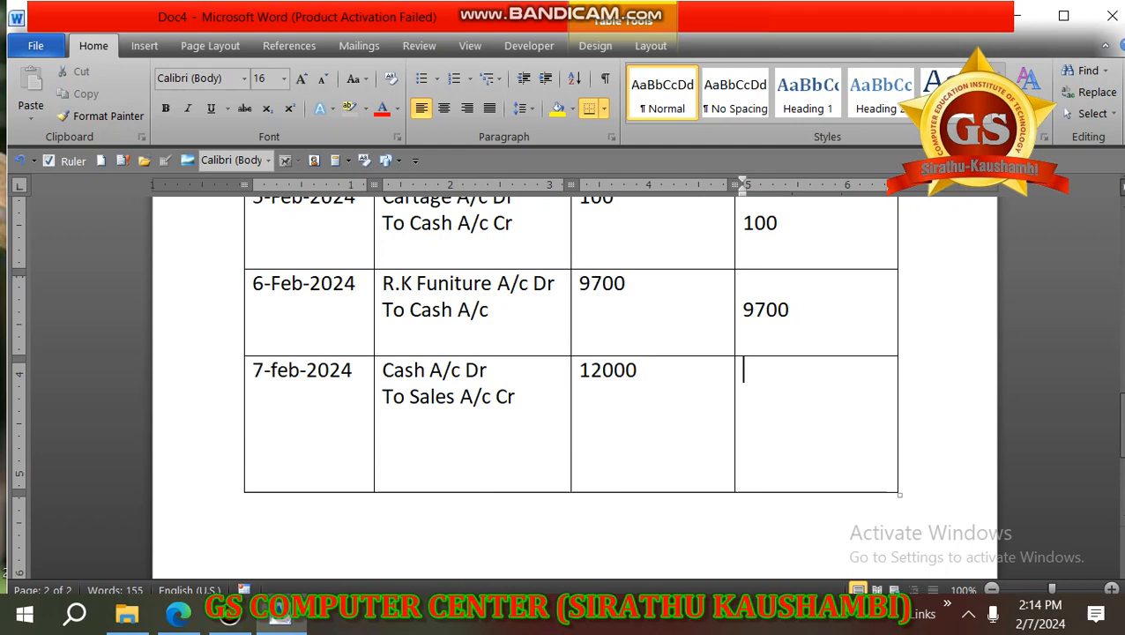
pyautogui.write('12000')
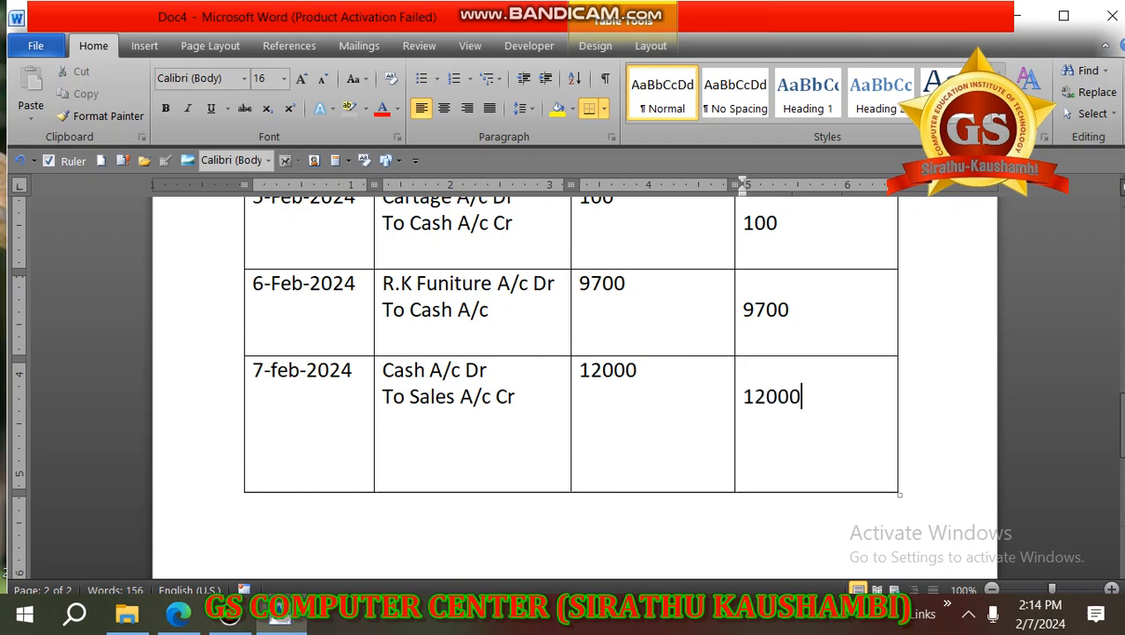
# Examine the Question 8 rent received transaction in the question list
pyautogui.scroll(-1, 573, 388)
pyautogui.scroll(10, 573, 388)
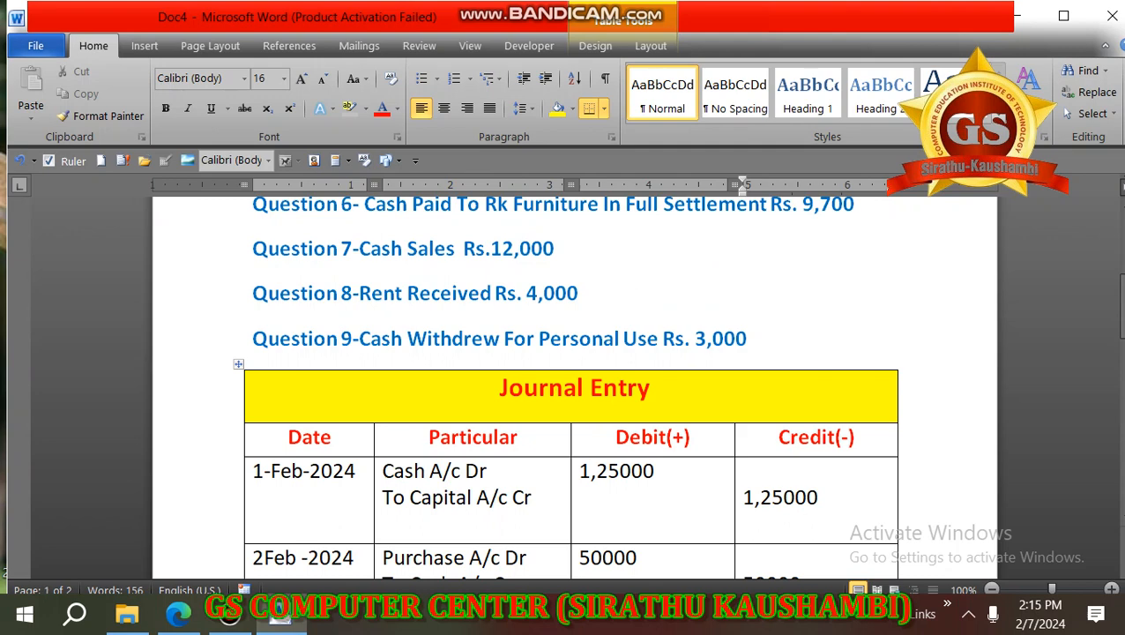
pyautogui.moveTo(359, 293); pyautogui.dragTo(515, 292)
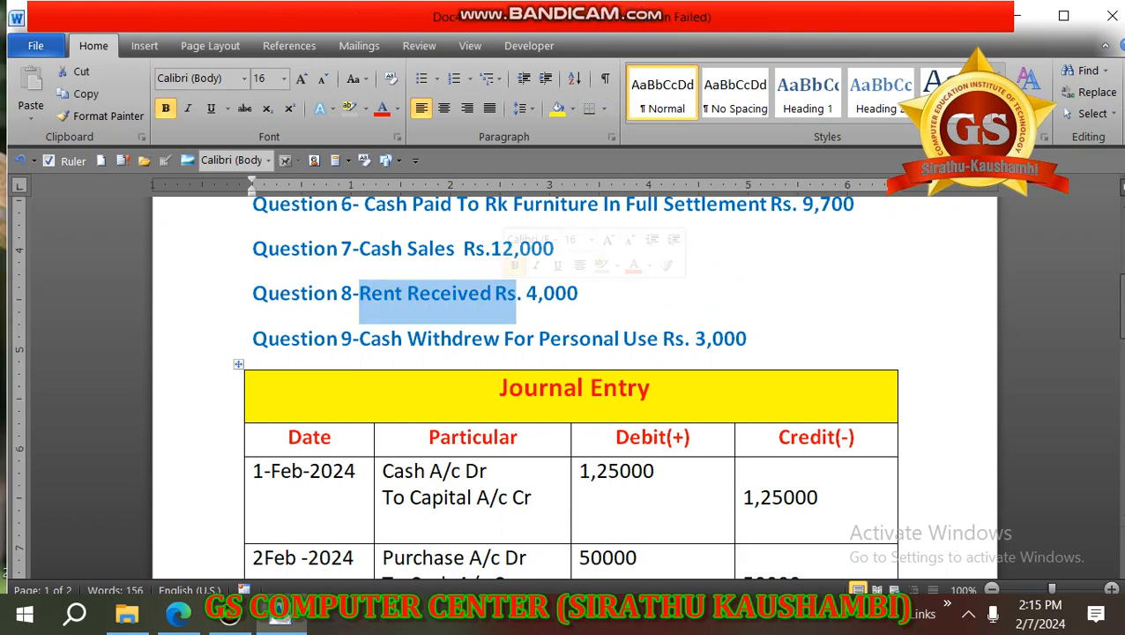
pyautogui.click(455, 293)
pyautogui.moveTo(359, 292); pyautogui.dragTo(407, 295)
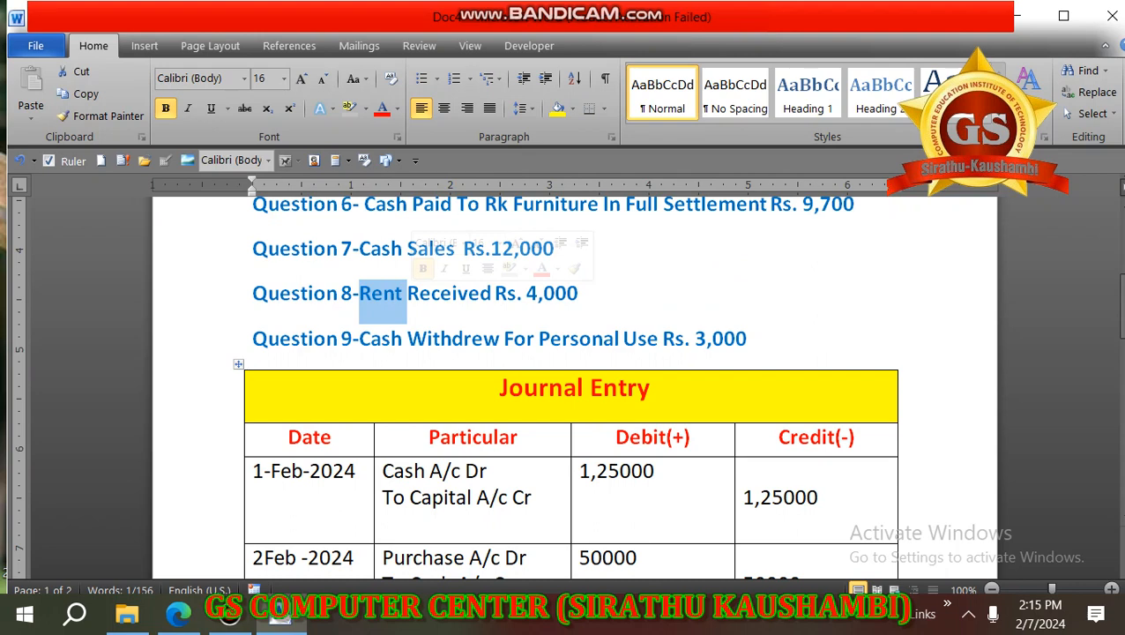
# Add a new row below the 7-feb entry in the journal table and enter the date "8-Feb-2024"
pyautogui.scroll(-8, 573, 388)
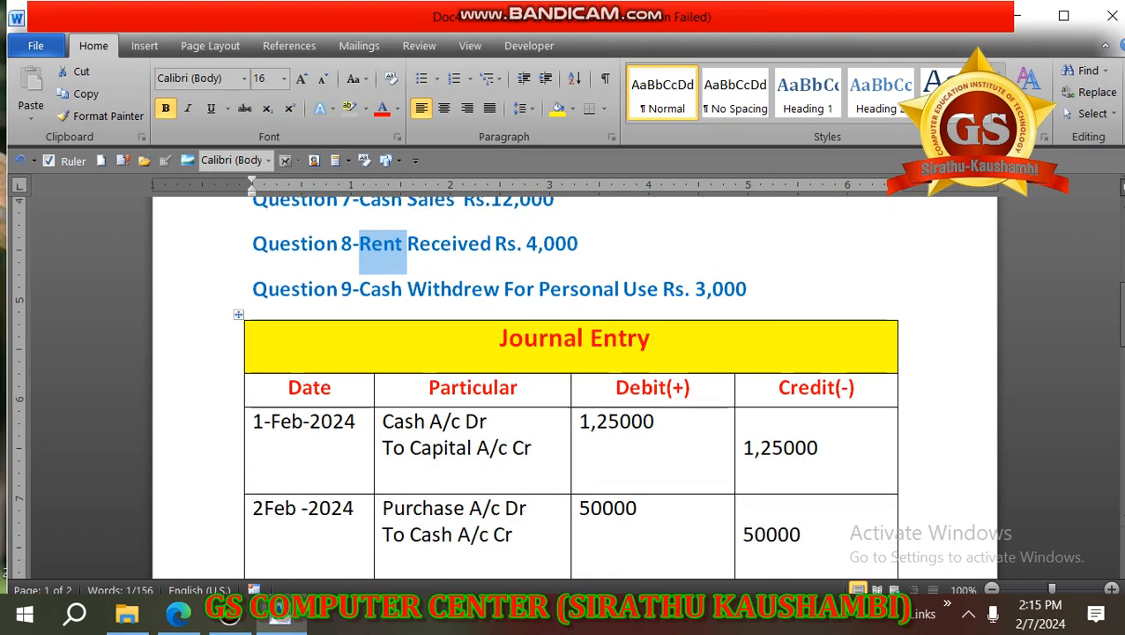
pyautogui.scroll(-9, 572, 388)
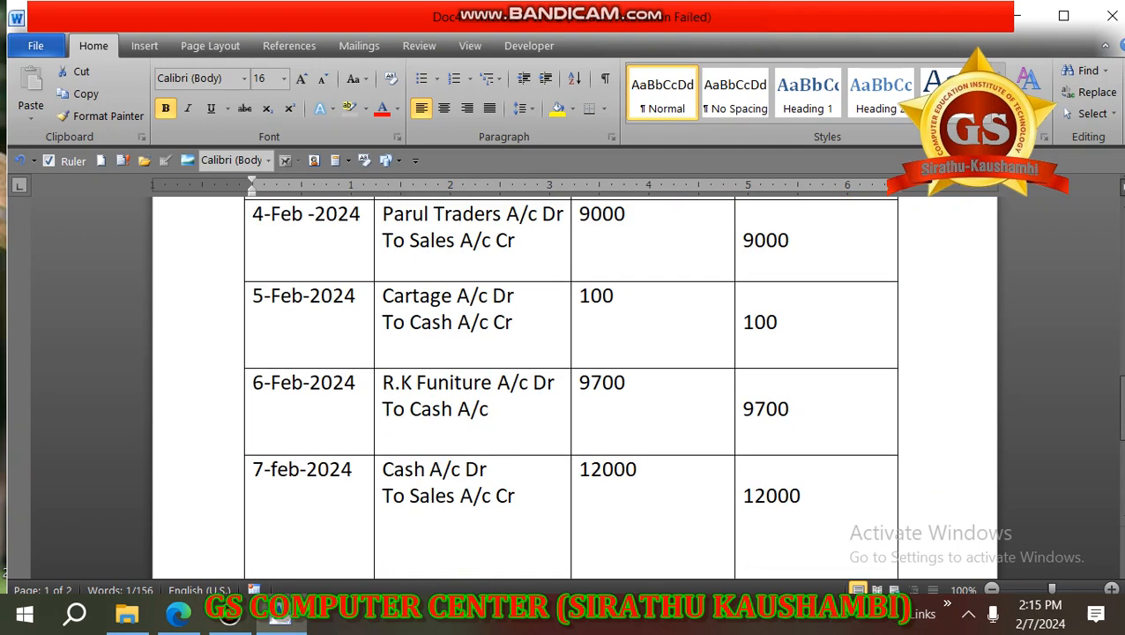
pyautogui.scroll(-4, 573, 387)
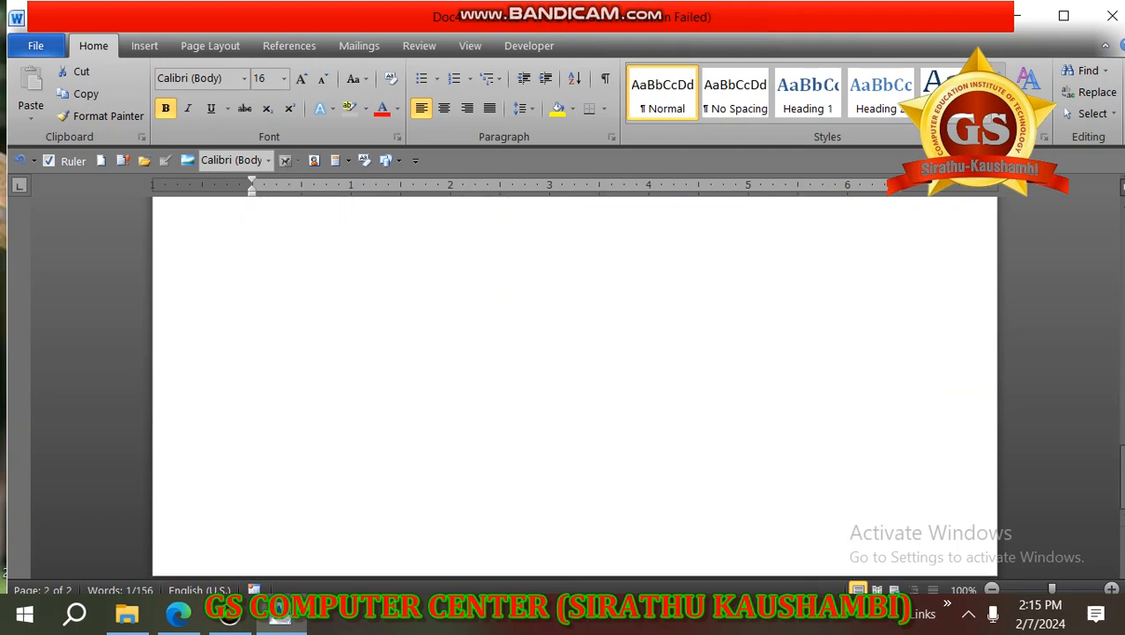
pyautogui.scroll(6, 573, 388)
pyautogui.click(804, 341)
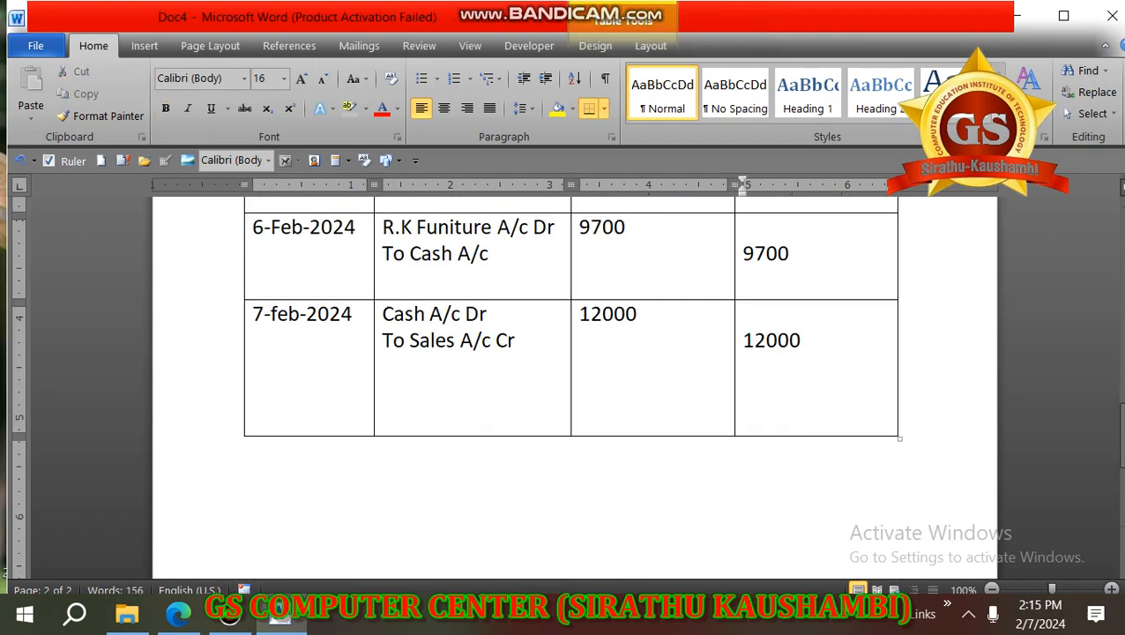
pyautogui.press('Tab')
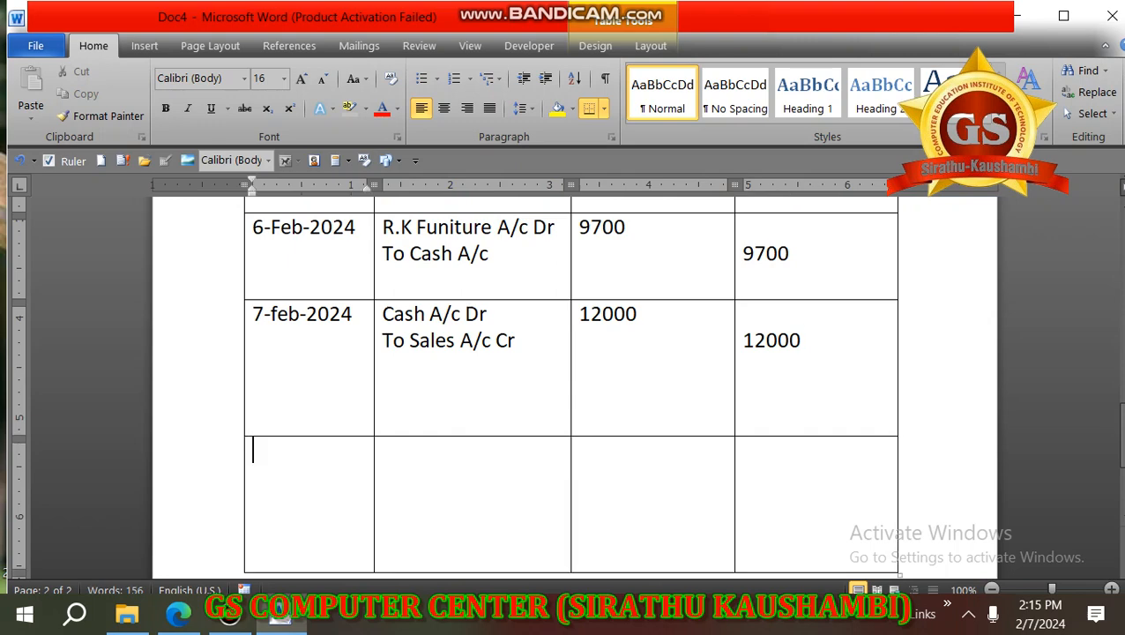
pyautogui.write('8-Feb-2024')
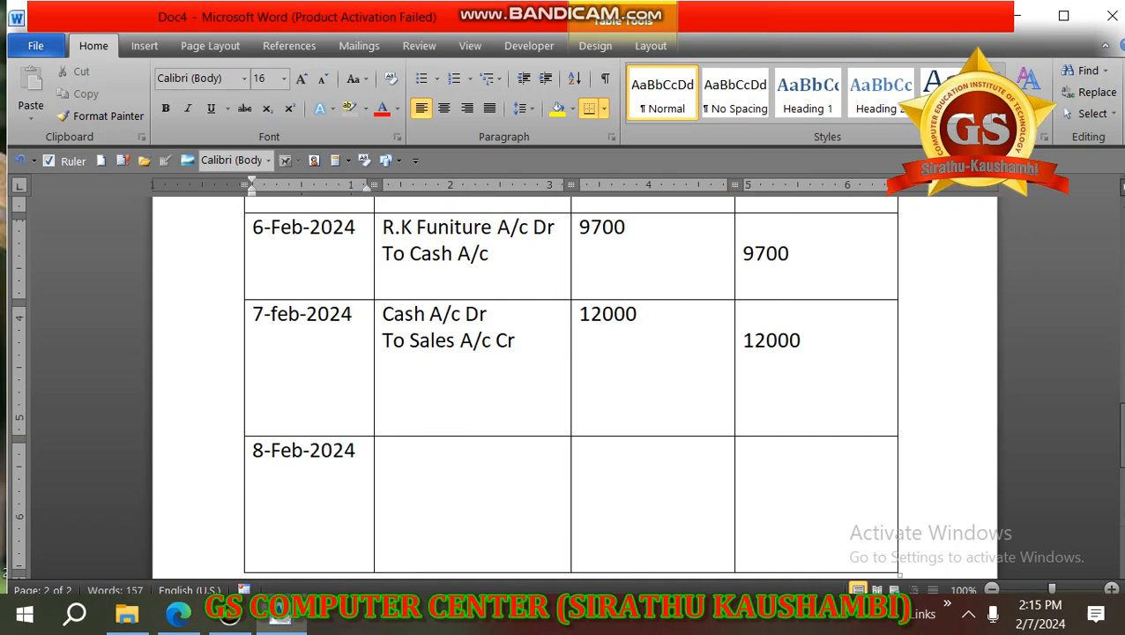
# Recheck Question 8 and fill in the 8-Feb entry's particulars with "Rent A/c Dr" and, on a second line, "To Cash Cr"
pyautogui.click(383, 450)
pyautogui.scroll(10, 571, 388)
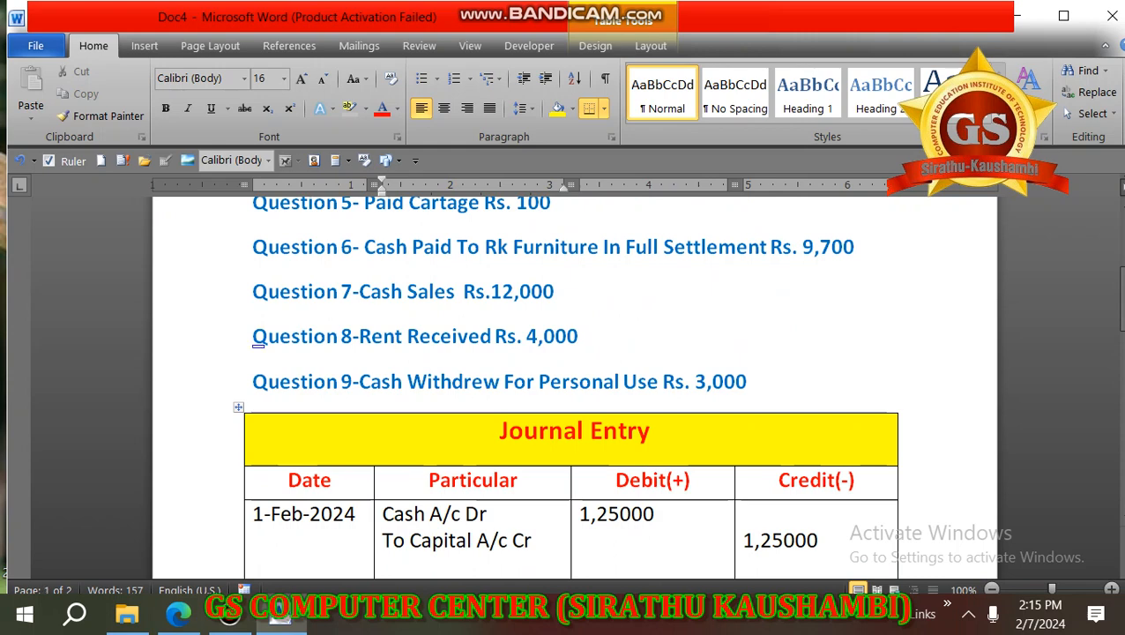
pyautogui.scroll(-10, 258, 345)
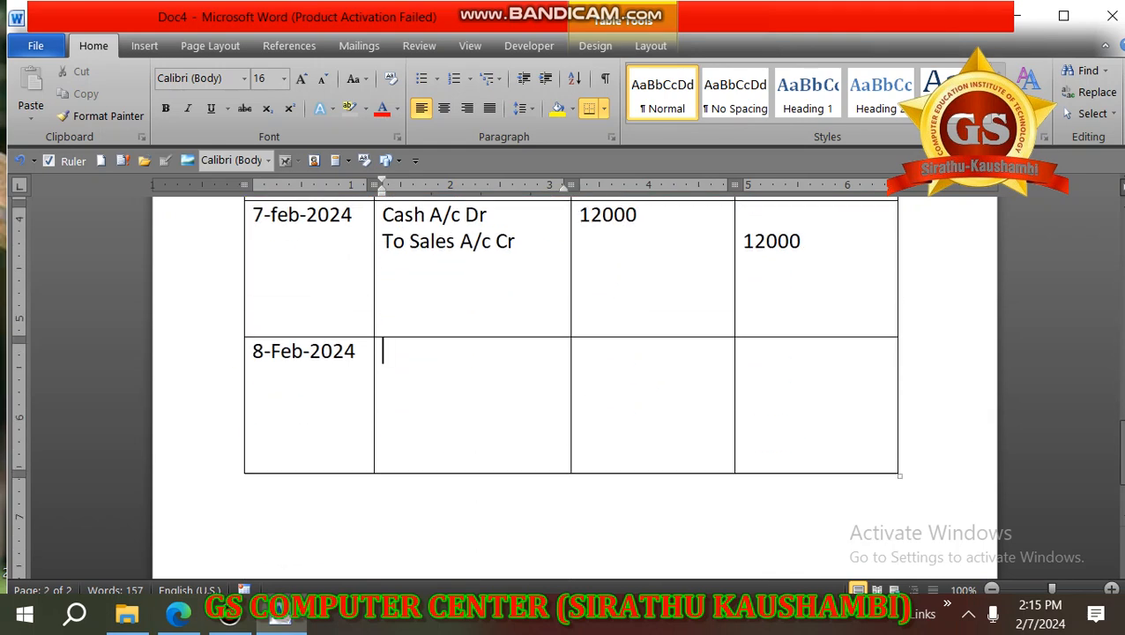
pyautogui.write('Rent ')
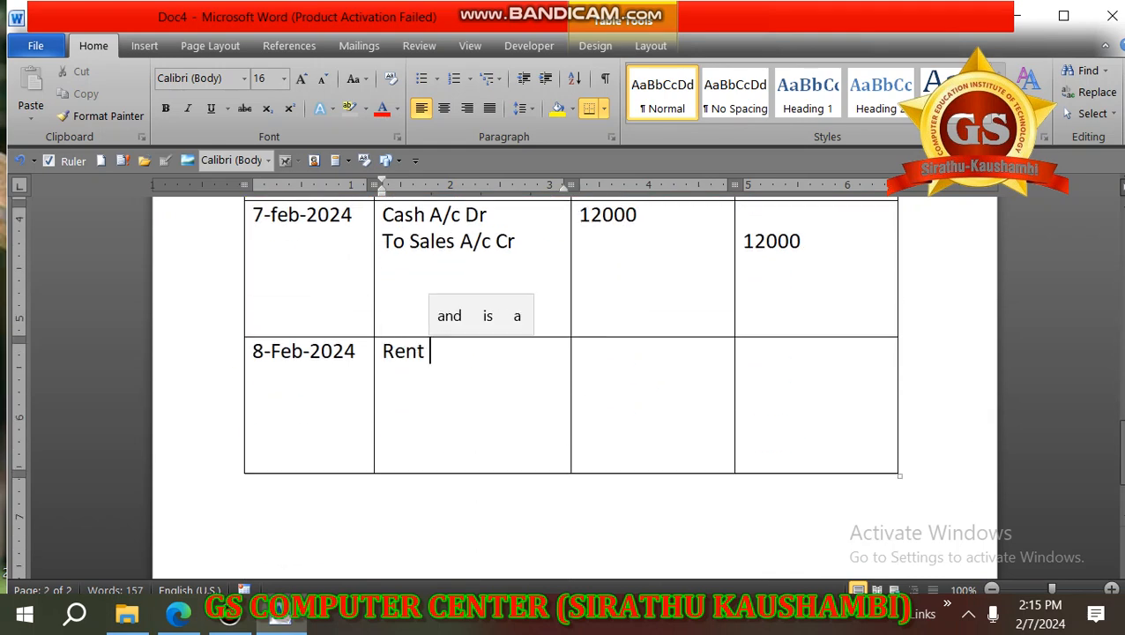
pyautogui.write('A/c D')
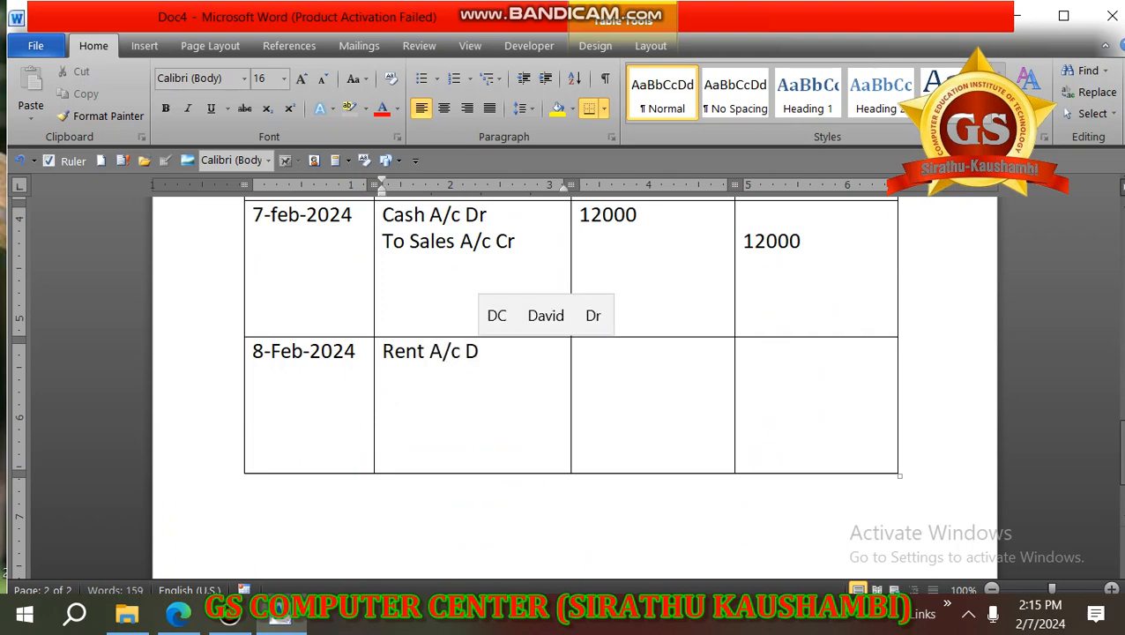
pyautogui.write('r')
pyautogui.press('Return')
pyautogui.write('To')
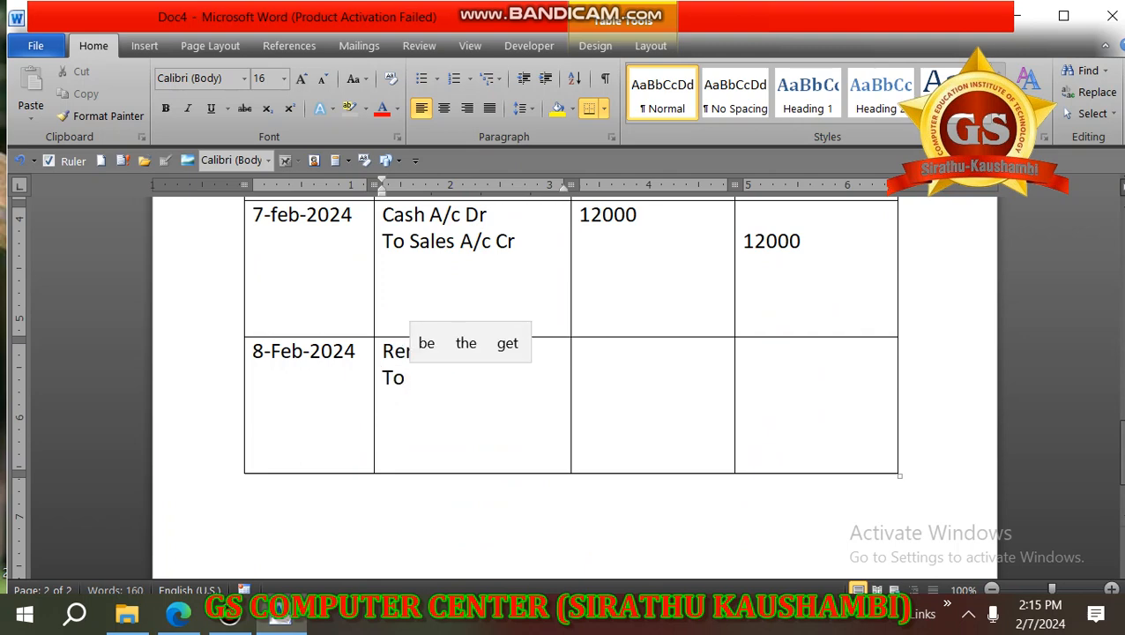
pyautogui.write(' Cash ')
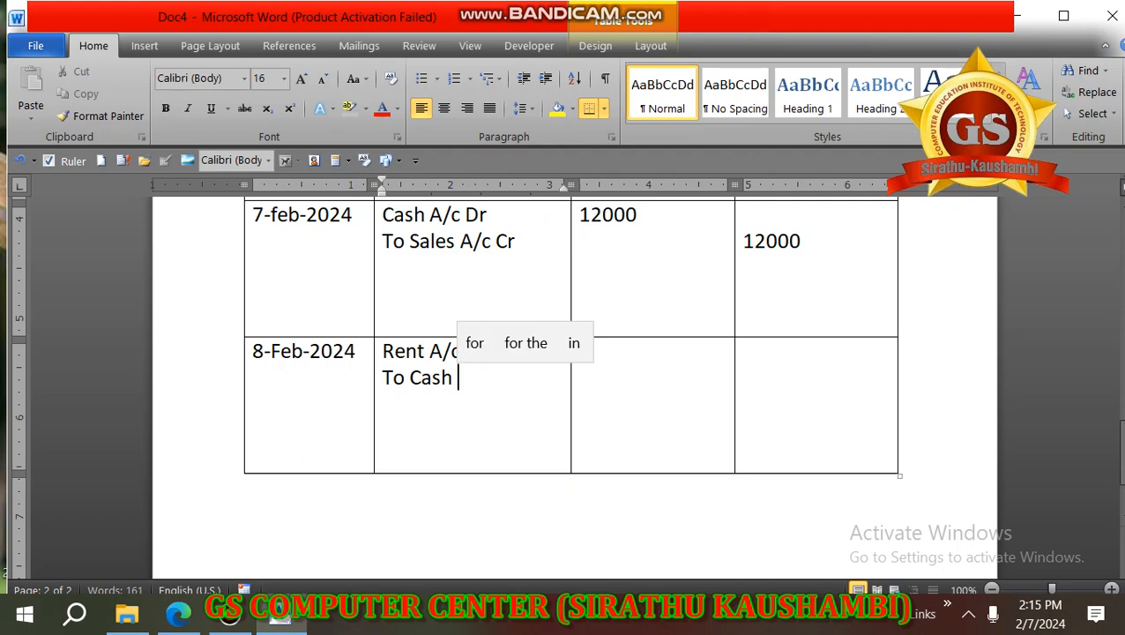
pyautogui.write('Cr')
# Enter 4000 as the 8-Feb entry's debit and, on the cell's second line, 4000 as its credit, and add an empty row below
pyautogui.press('Tab')
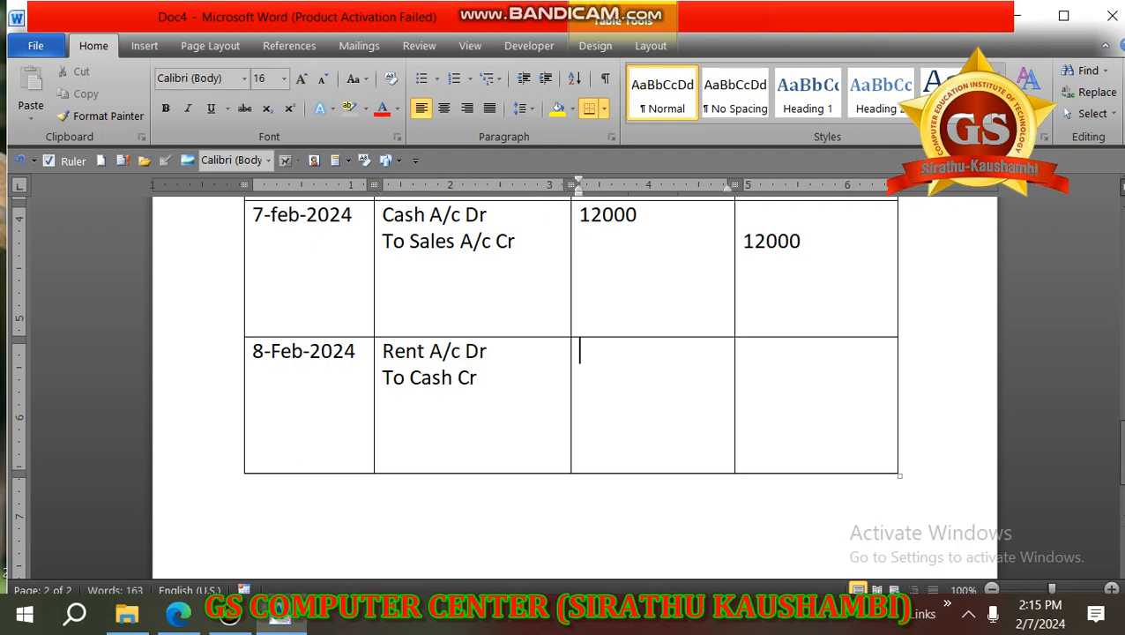
pyautogui.write('4000')
pyautogui.press('Tab')
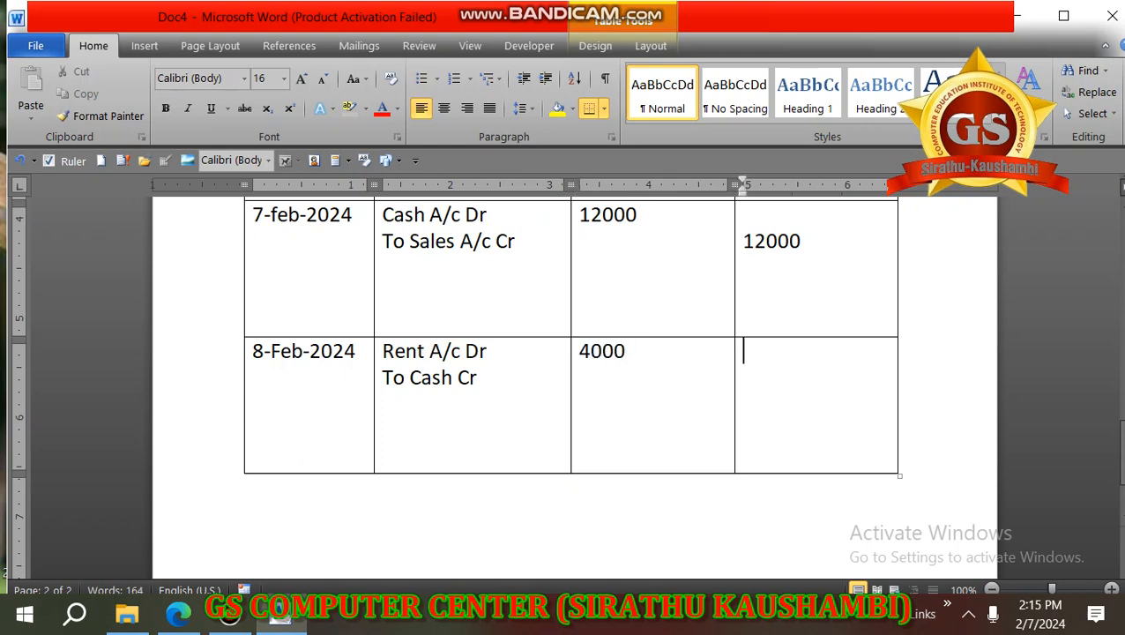
pyautogui.write('4000')
pyautogui.press('Tab')
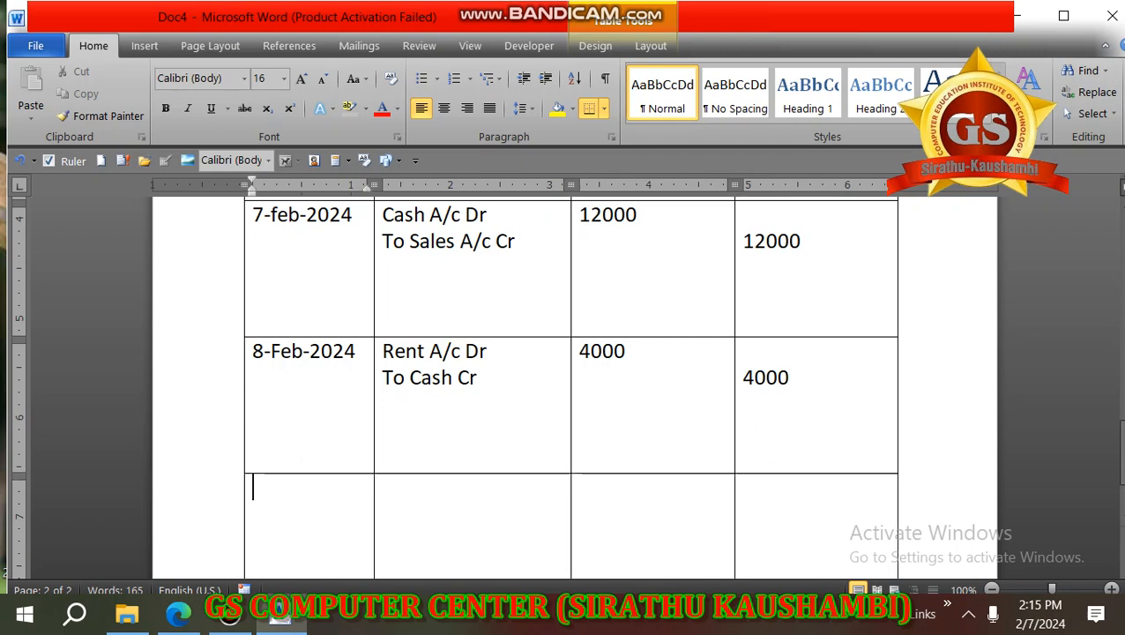
# Examine the Question 9 transaction about cash withdrawn for personal use in the question list
pyautogui.scroll(15, 573, 387)
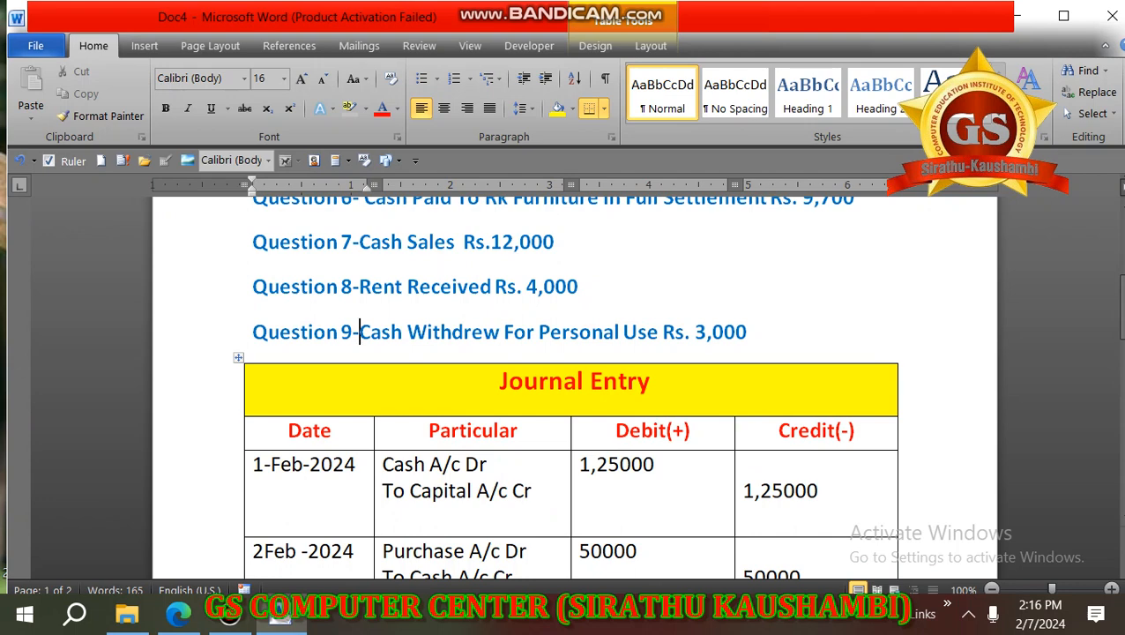
pyautogui.moveTo(359, 332); pyautogui.dragTo(661, 333)
pyautogui.click(616, 332)
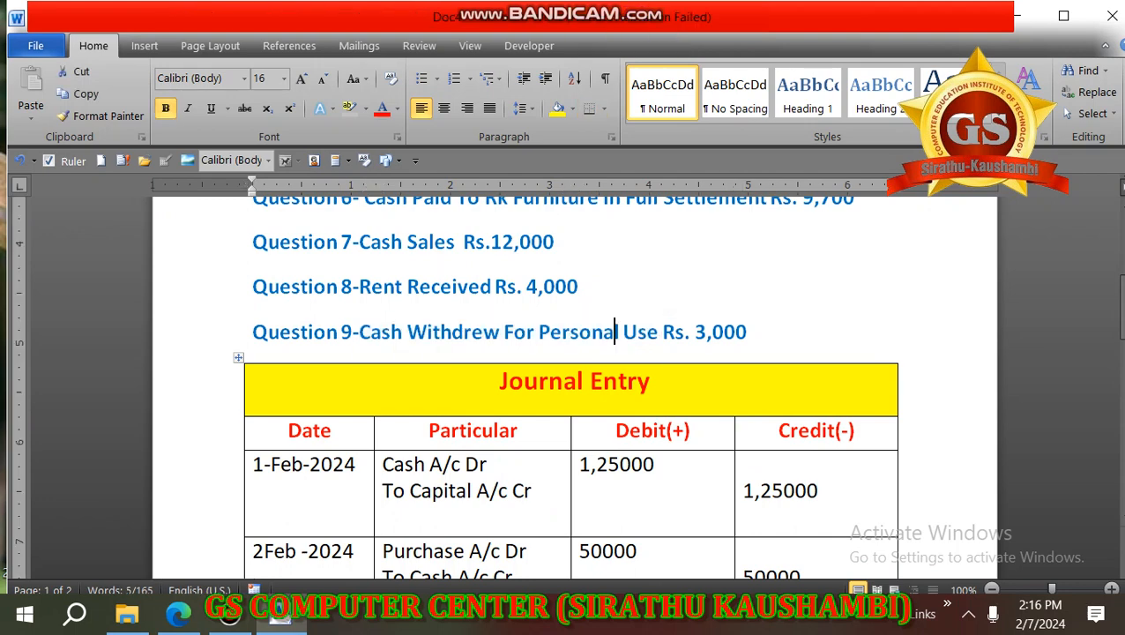